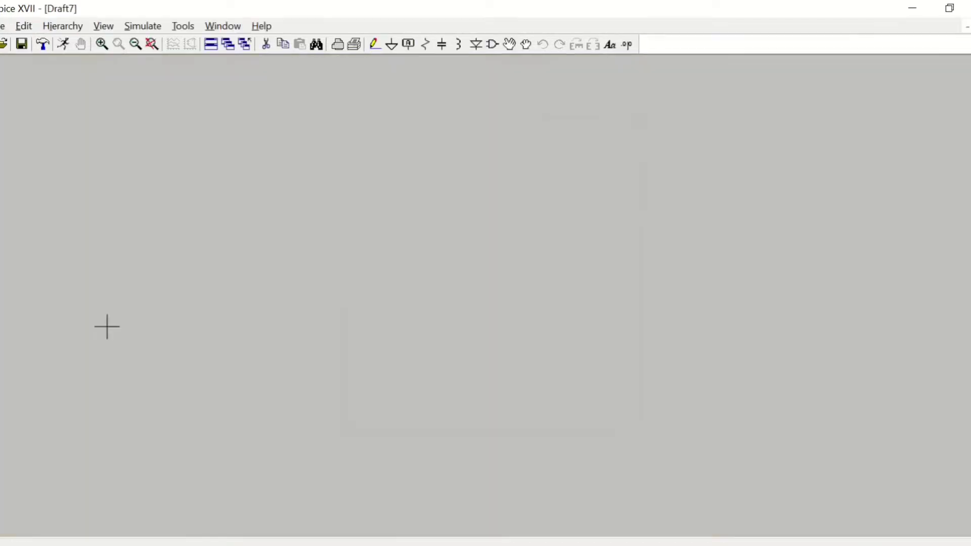
Place a voltage source, a horizontally rotated capacitor and a vertical resistor on the blank schematic
key(F2)
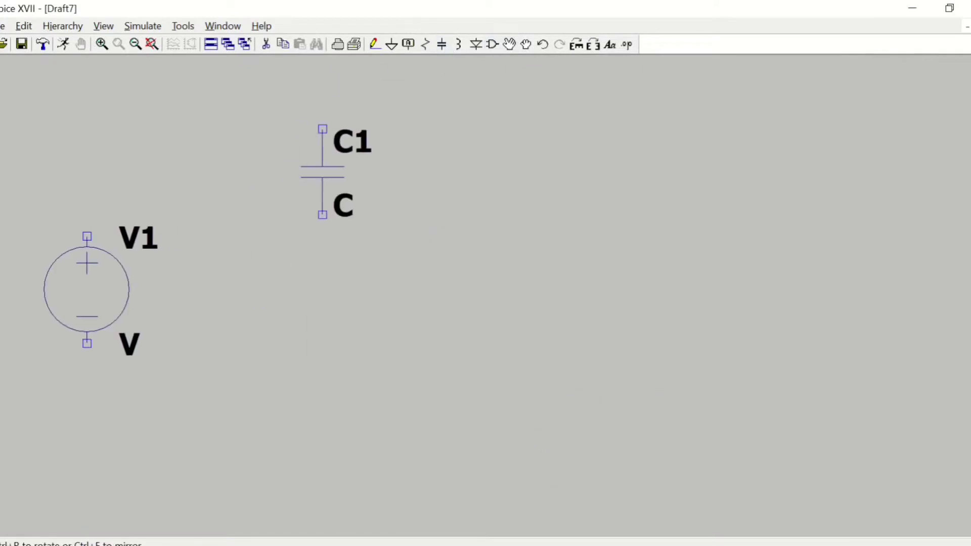
key(ctrl+r)
click(322, 151)
click(425, 45)
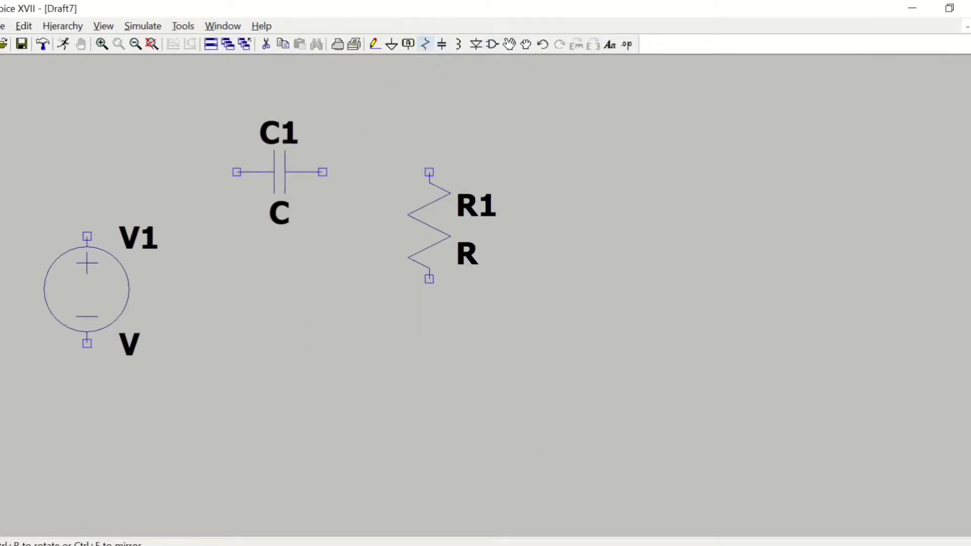
click(387, 216)
key(Escape)
Place an output port named Vout1 beyond the resistor and ground symbols below the voltage source and the resistor
key(F4)
text(Vout1)
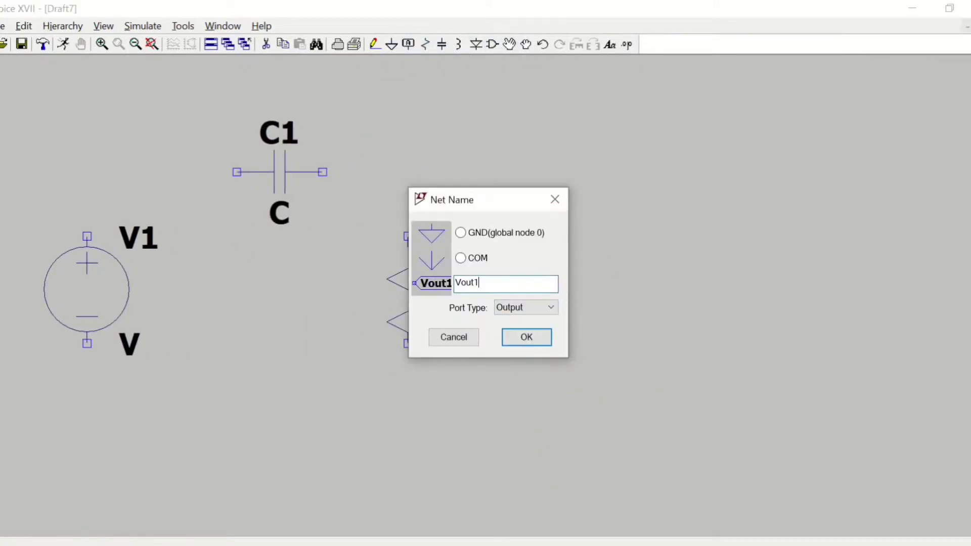
click(521, 337)
click(391, 45)
click(87, 386)
click(408, 386)
key(Escape)
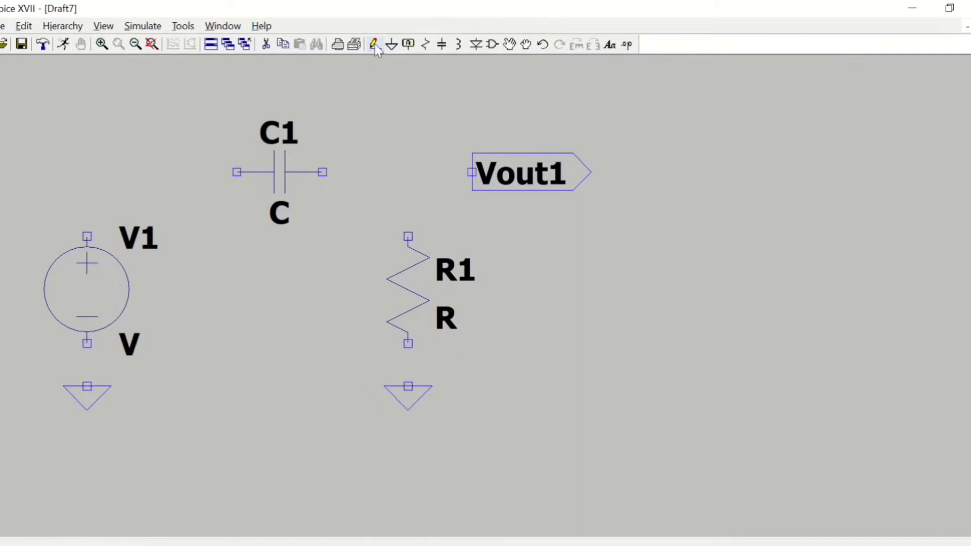
Wire the source through the series capacitor to Vout1, with the resistor connected from the output node to ground
click(375, 44)
click(87, 386)
click(87, 172)
click(472, 172)
click(409, 386)
click(408, 172)
Set voltage source V1 to a SINE function with 0 V DC offset, 5 V amplitude and 0.1 Hz frequency
right_click(101, 313)
click(392, 314)
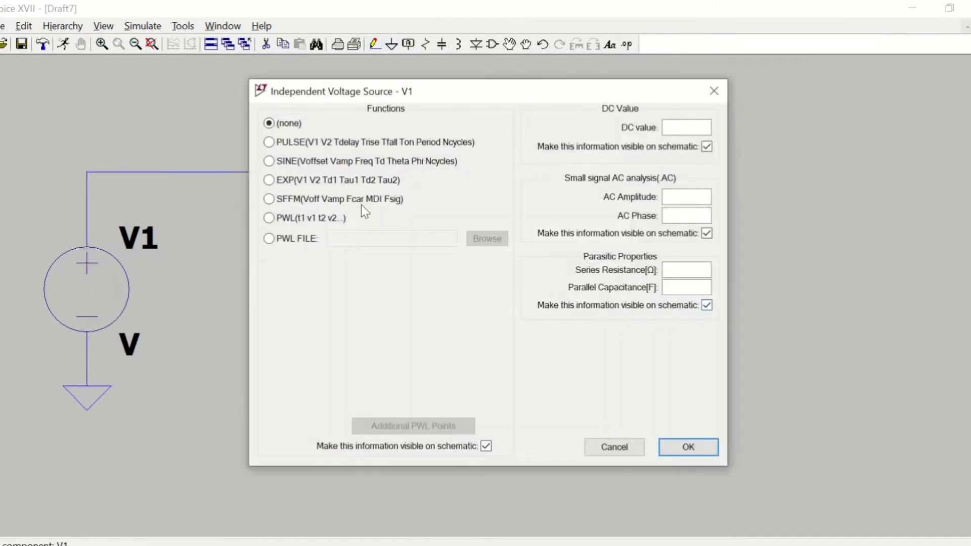
click(349, 162)
click(452, 278)
text(0)
click(460, 293)
text(5)
click(461, 312)
text(0.1)
click(707, 448)
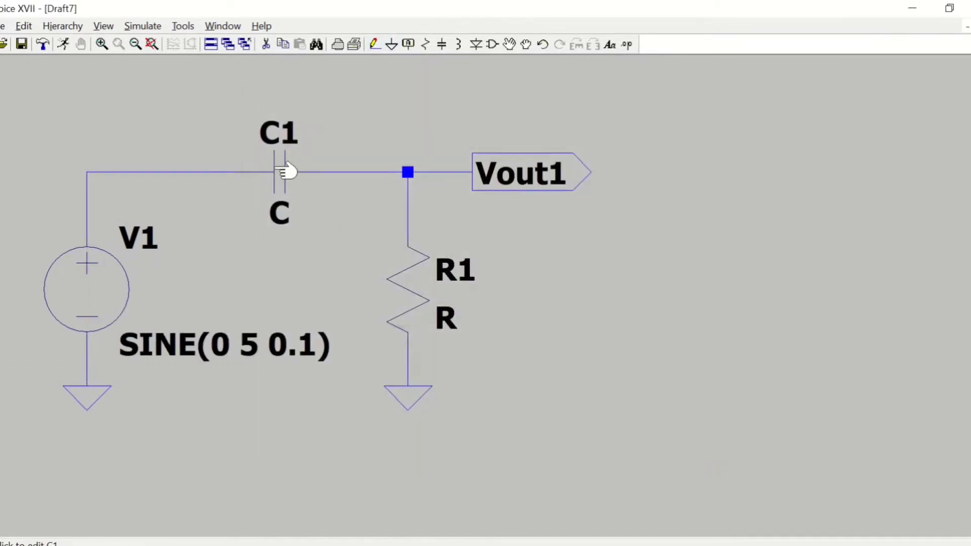
Set capacitor C1 to 1m and resistor R1 to 30k
right_click(288, 172)
text(1m)
right_click(434, 296)
text(30k)
Place a second voltage source and a row of three horizontal capacitors beside the first filter circuit
scroll(581, 329, down, 3)
drag(580, 329, 303, 336)
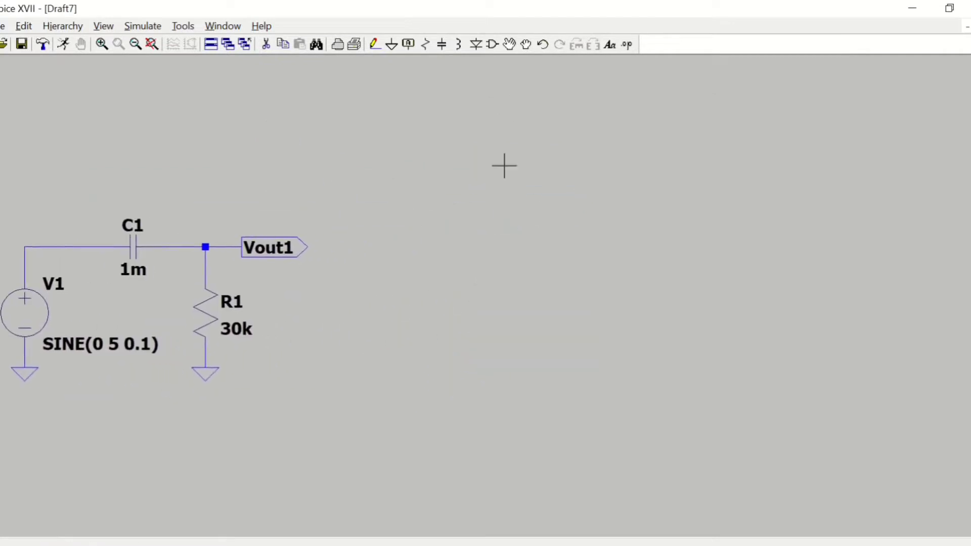
scroll(503, 166, down, 1)
drag(503, 166, 413, 195)
click(492, 44)
key(Return)
click(368, 295)
key(c)
key(ctrl+r)
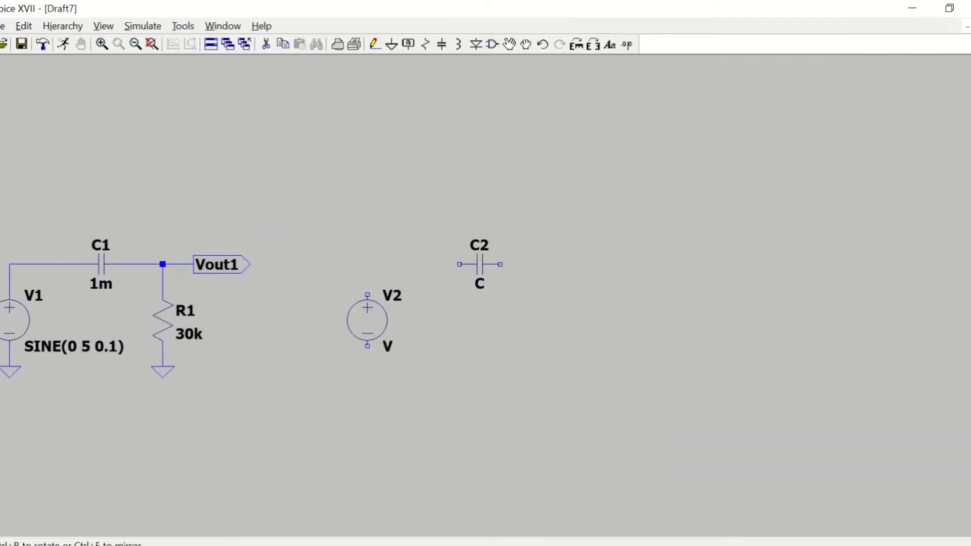
click(480, 264)
click(602, 265)
click(725, 264)
Place an output port named Vout2 at the end of the three-capacitor row
click(408, 45)
click(526, 308)
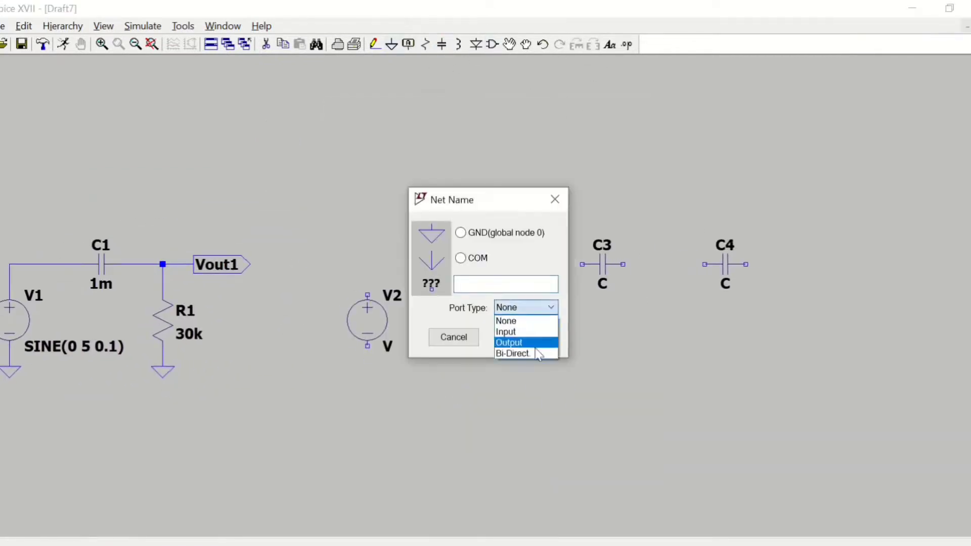
click(527, 342)
text(Vout2)
key(Return)
click(827, 264)
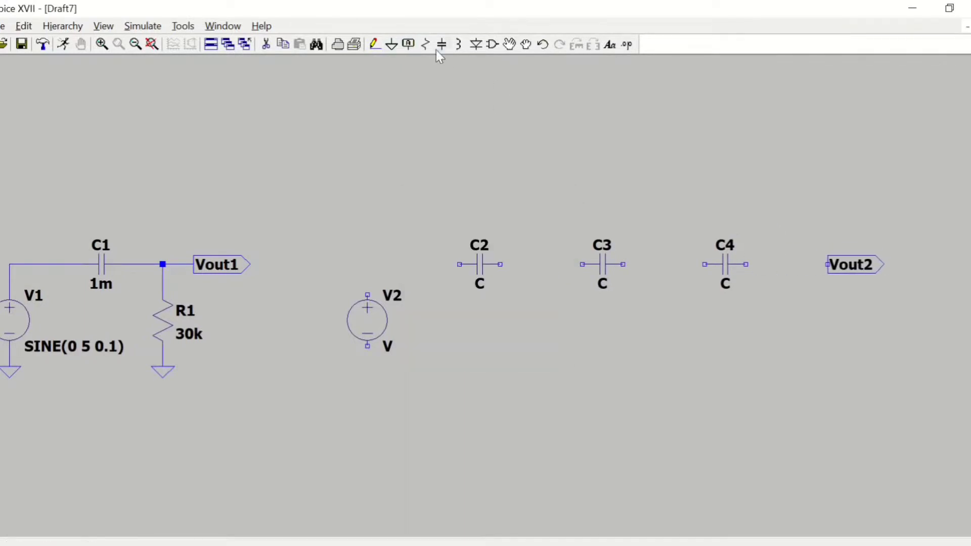
Place three vertical resistors below the capacitor row, one after each capacitor
click(426, 45)
click(541, 321)
click(664, 321)
click(786, 321)
Place ground symbols below voltage source V2 and below resistors R2, R3 and R4
click(391, 45)
click(367, 377)
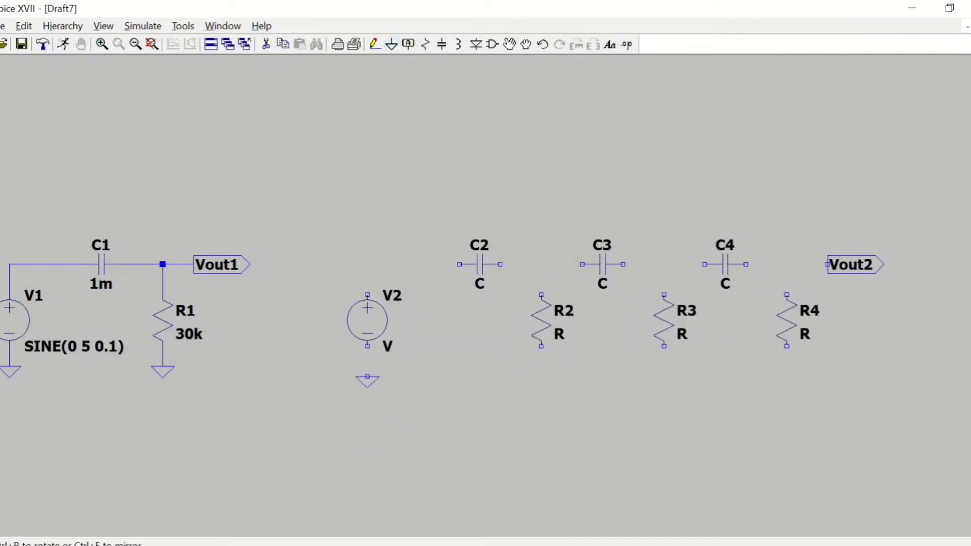
click(541, 377)
click(664, 377)
click(786, 377)
Wire the second circuit from V2 through C2, C3 and C4 to Vout2, with R2, R3 and R4 connected from its nodes to ground
click(375, 44)
click(368, 377)
click(367, 264)
click(828, 264)
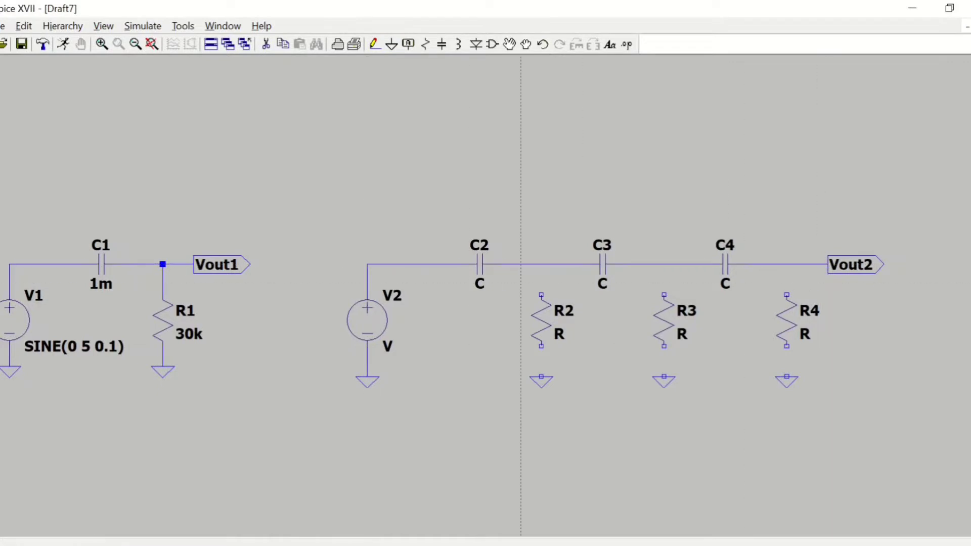
click(541, 377)
click(541, 264)
click(664, 377)
click(664, 264)
click(786, 264)
key(Escape)
Set voltage source V2 to a SINE function with 0 V DC offset, 5 V amplitude and 0.1 Hz frequency
right_click(368, 321)
click(591, 309)
click(269, 162)
click(459, 276)
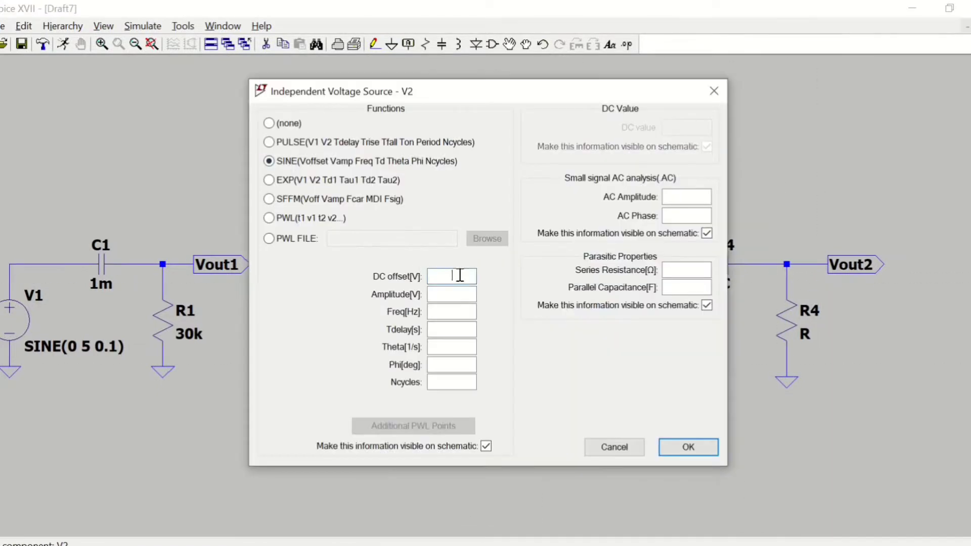
text(0)
click(460, 294)
click(704, 444)
Set capacitors C2, C3 and C4 to 1m each
right_click(485, 264)
text(1m)
key(Return)
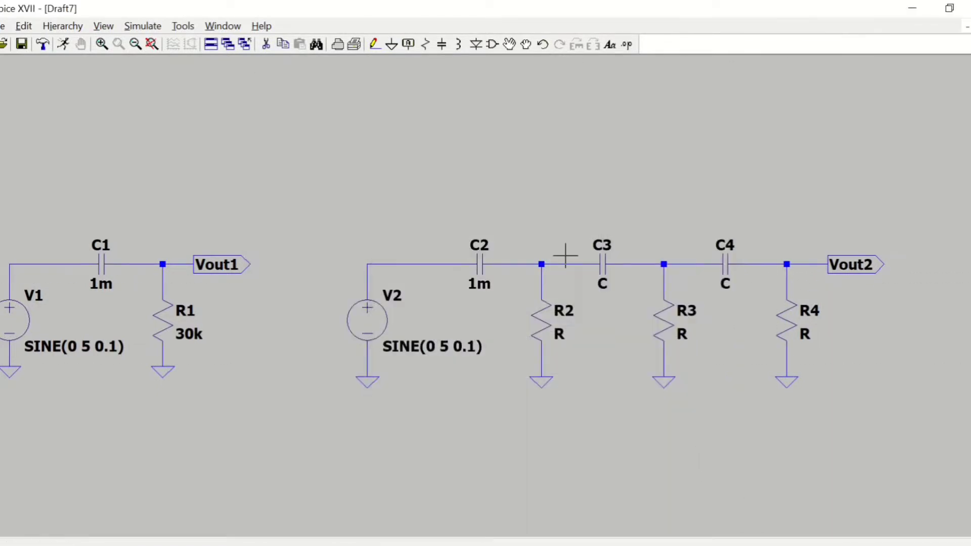
right_click(602, 264)
text(1m)
key(Return)
right_click(725, 267)
text(30k)
key(Return)
Set the second circuit's resistors R2, R3 and R4 to 30k each
right_click(665, 320)
text(30k)
key(Return)
right_click(787, 321)
text(30k)
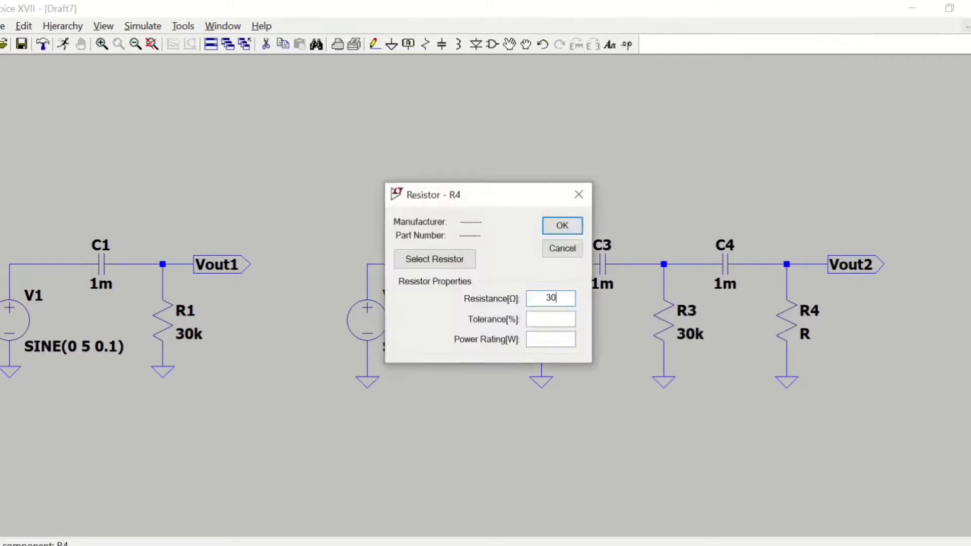
key(Return)
Add the text label HPF PASIF above the first filter circuit
text(HPF PASIF)
key(Return)
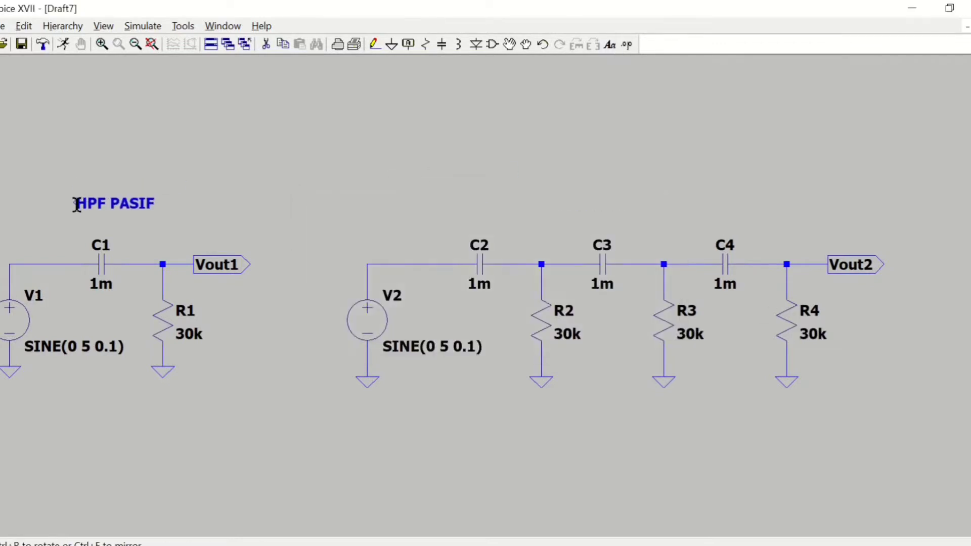
click(73, 205)
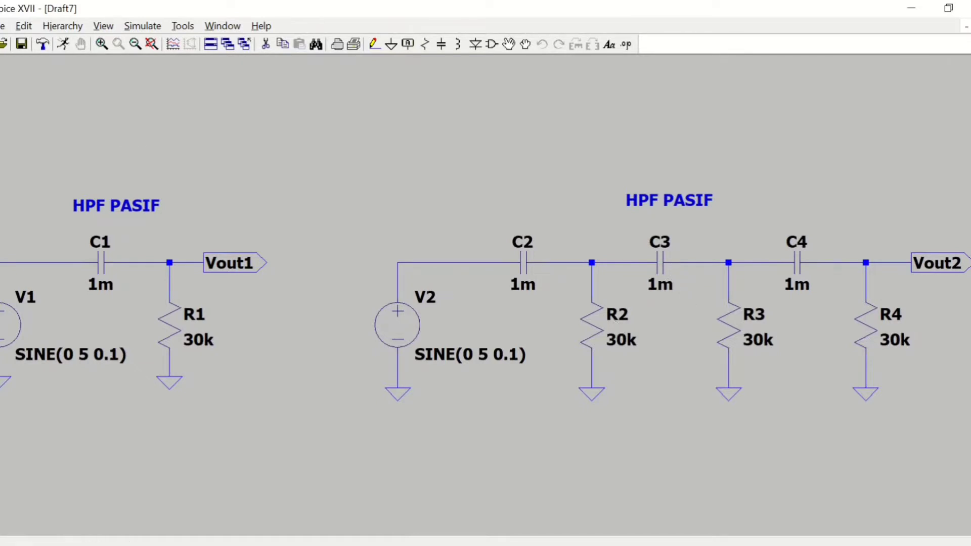
Run a transient simulation with stop time 100, data saving from 0, maximum timestep 0.1 and external DC supplies starting at 0V
click(63, 44)
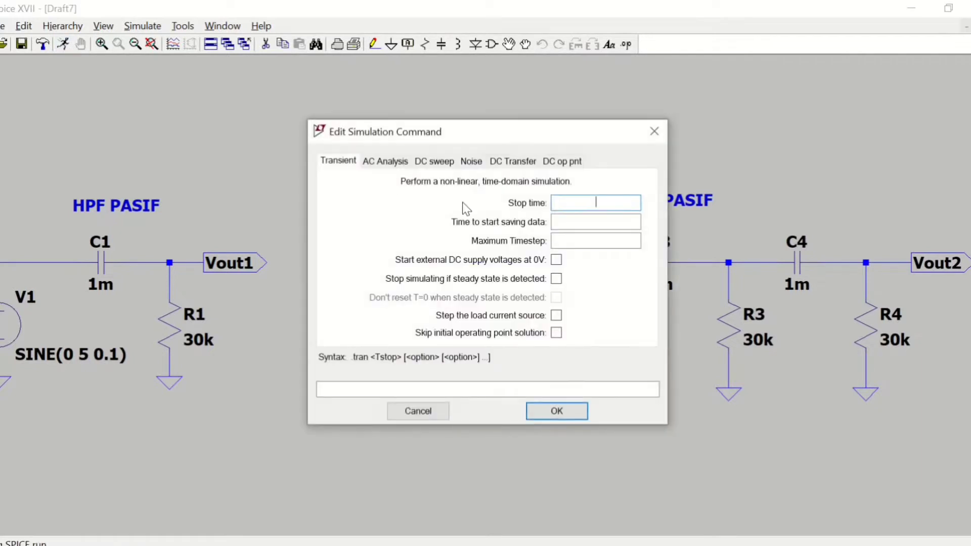
click(598, 221)
text(0.1)
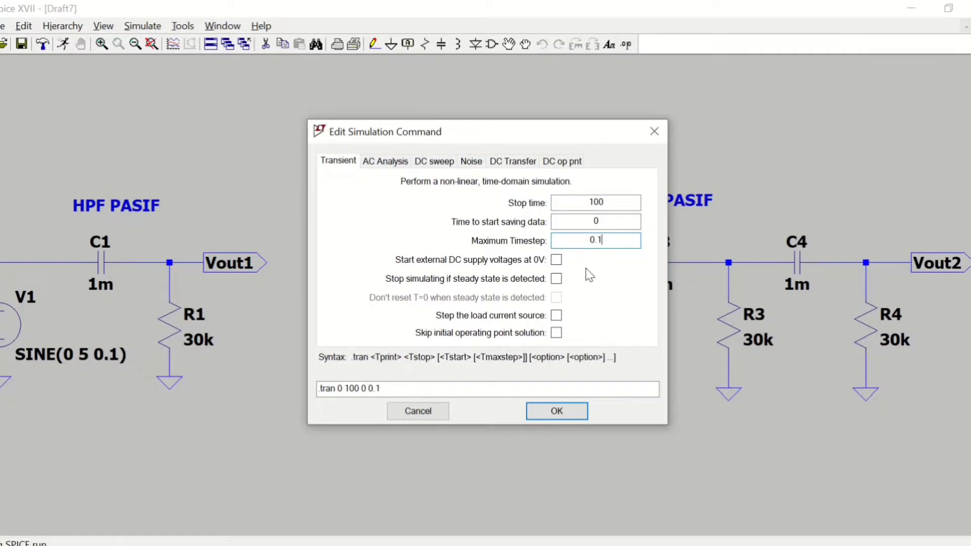
click(562, 259)
click(556, 411)
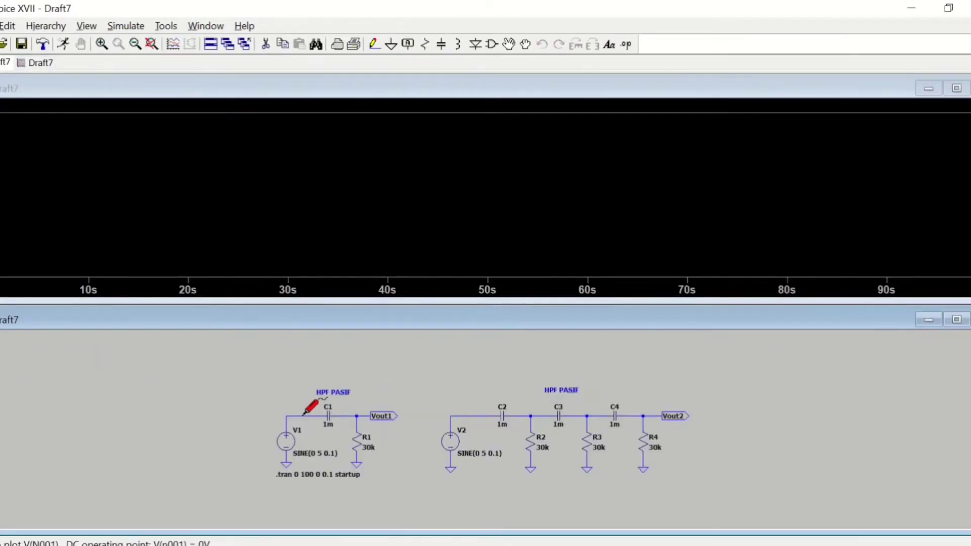
Plot the first circuit's input voltage, and plot the Vout1 voltage in an added plot pane
click(305, 413)
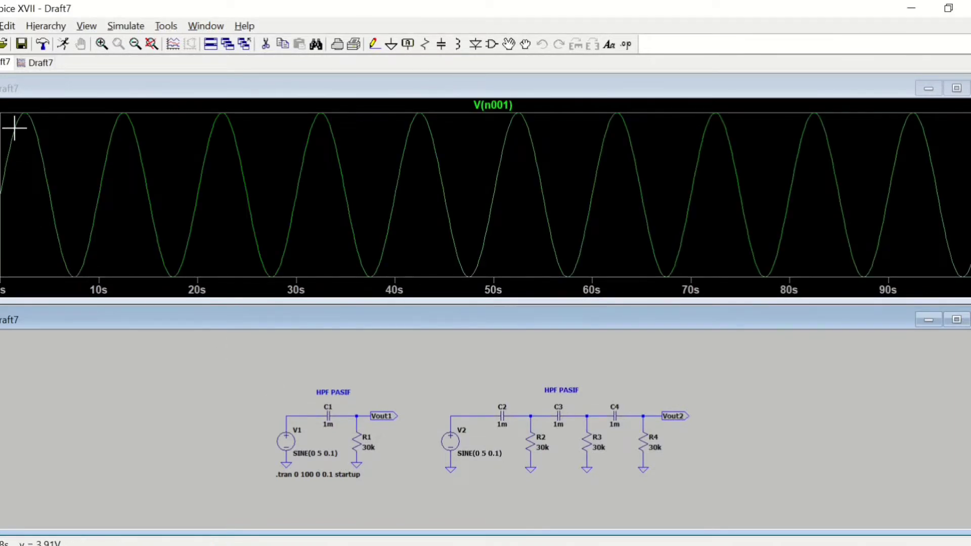
right_click(161, 194)
click(215, 267)
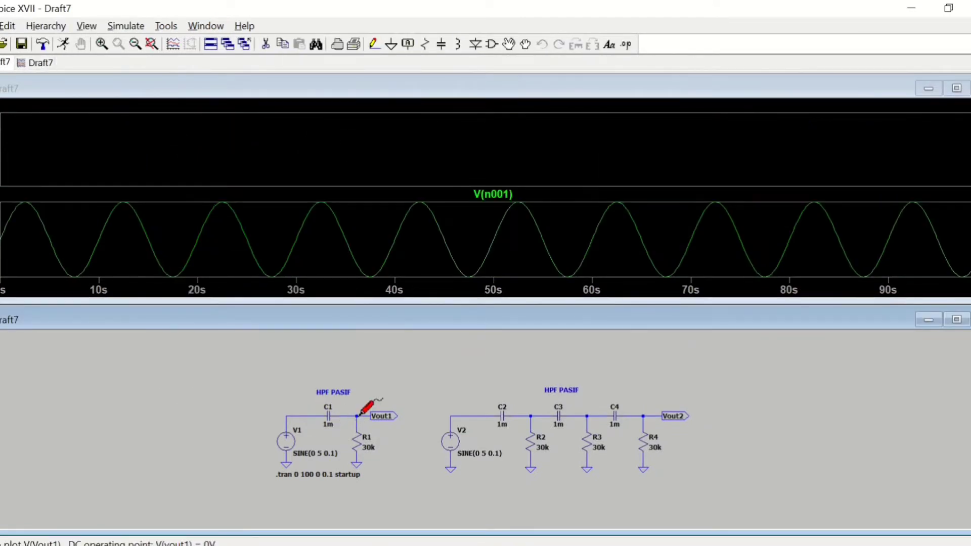
click(358, 415)
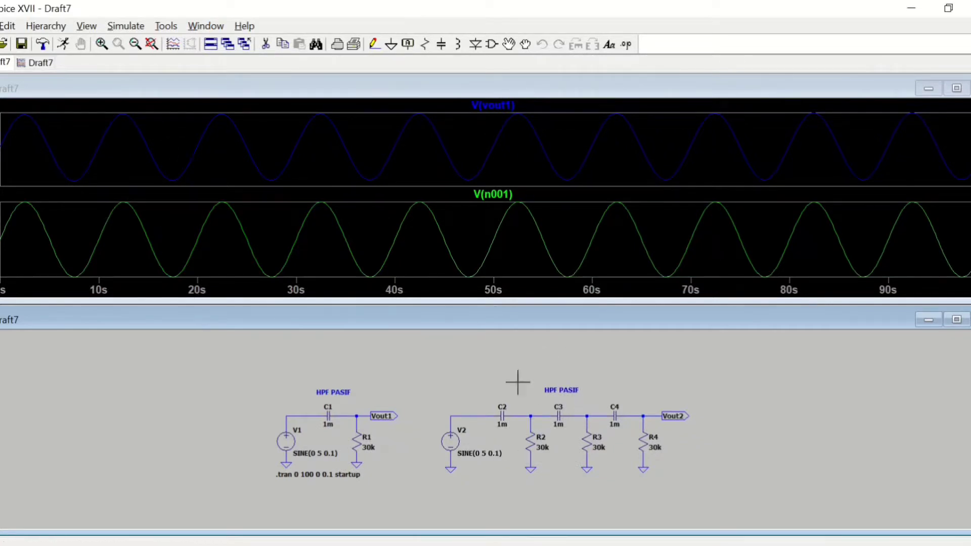
Add a third plot pane and plot the Vout2 voltage in it
right_click(330, 161)
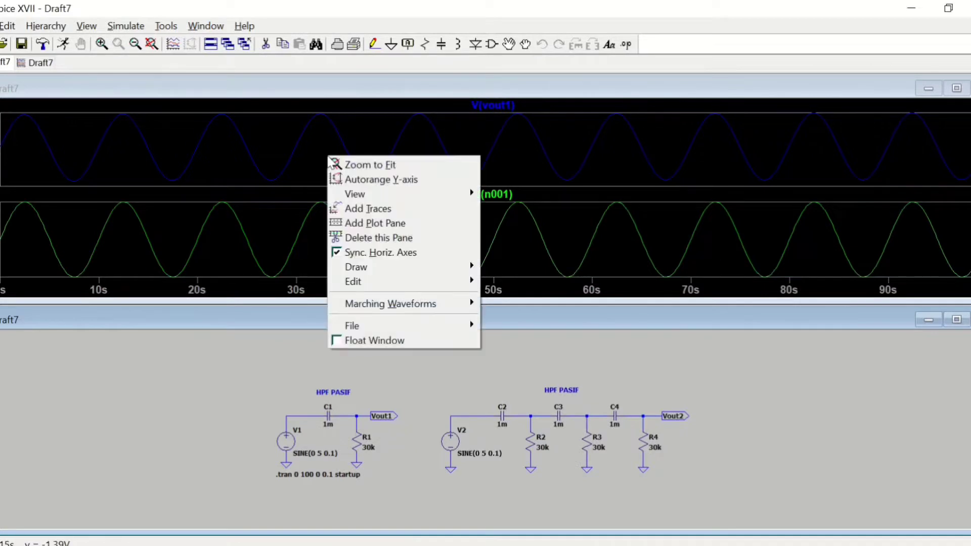
click(383, 222)
click(847, 435)
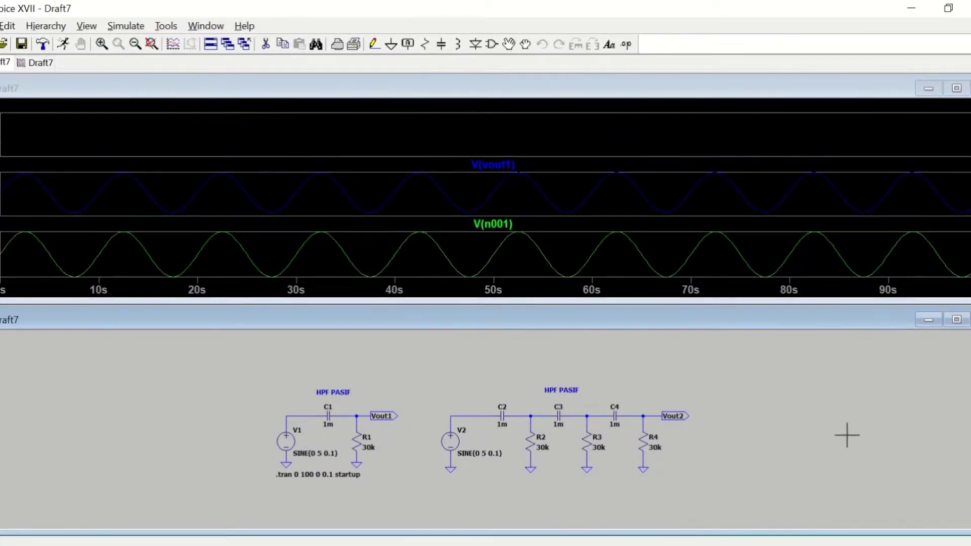
click(644, 415)
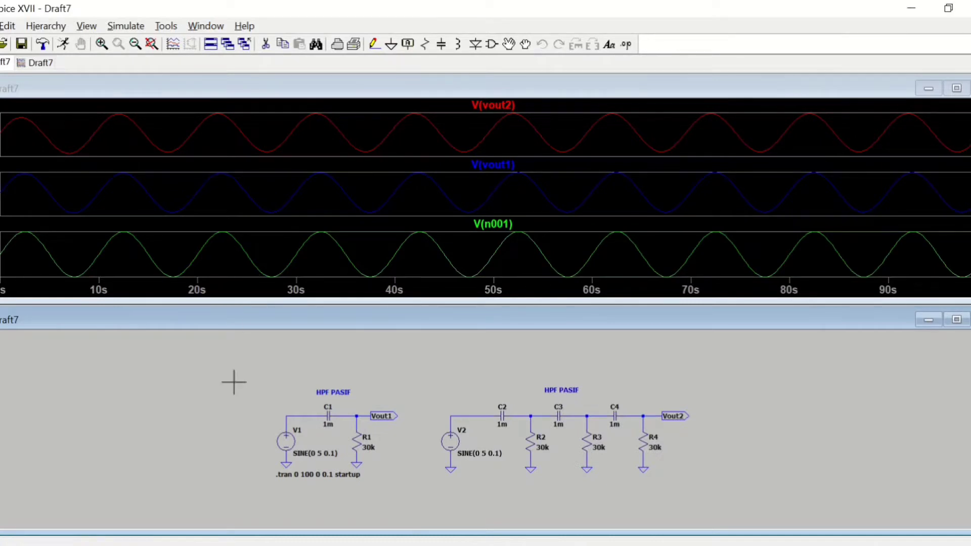
Set the sine frequency of voltage sources V1 and V2 to 0.001 Hz
right_click(291, 440)
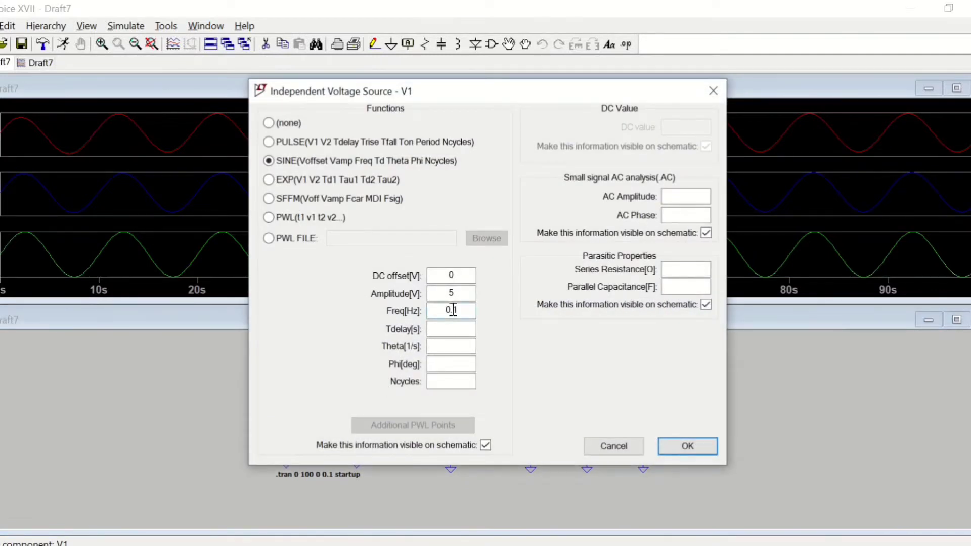
key(Return)
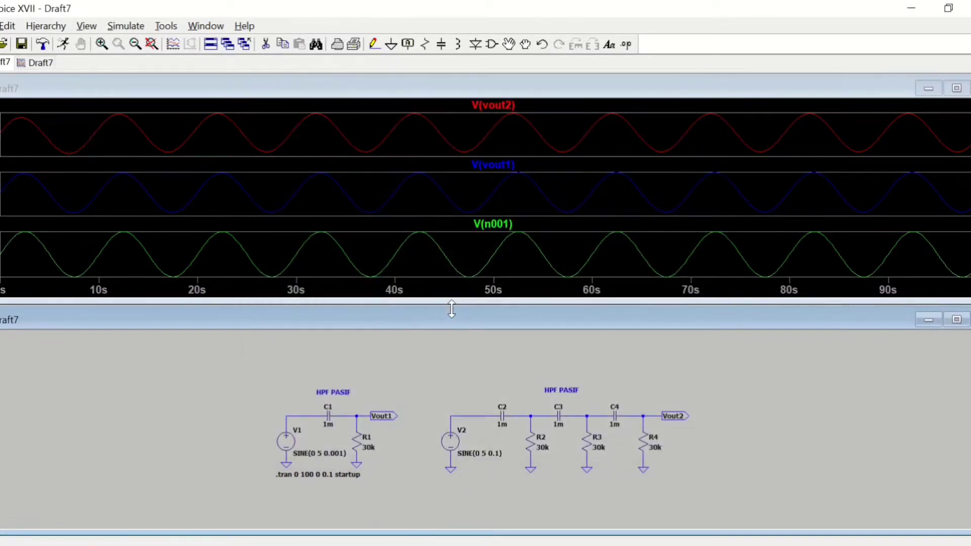
right_click(453, 438)
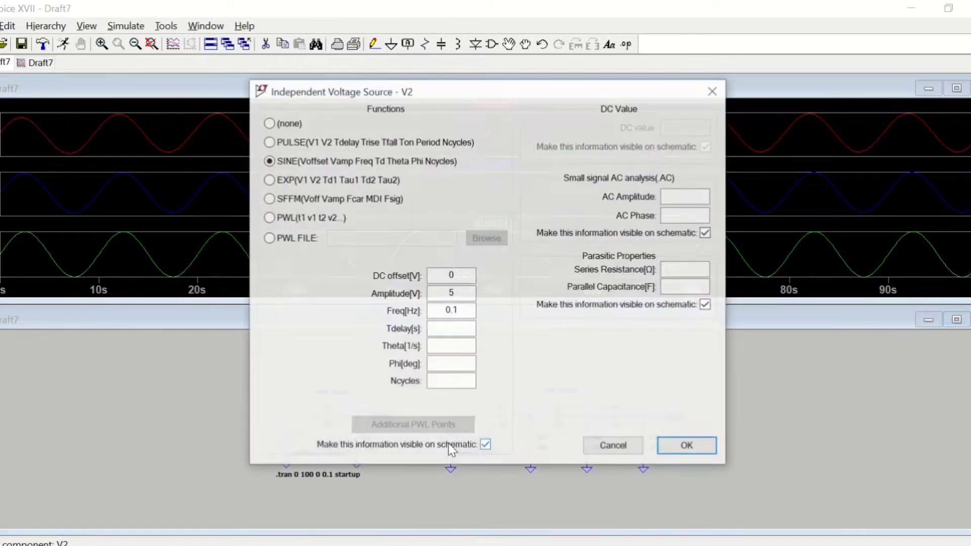
click(454, 311)
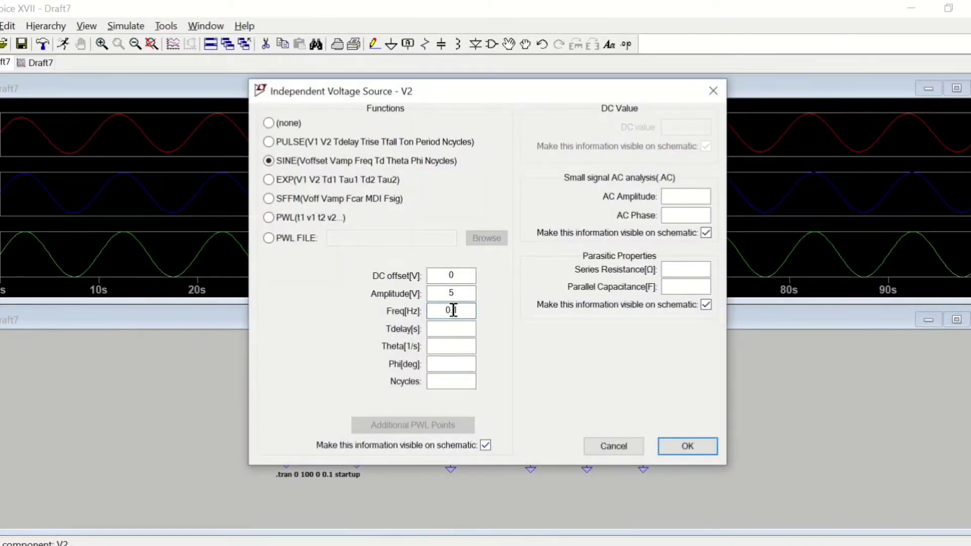
key(Return)
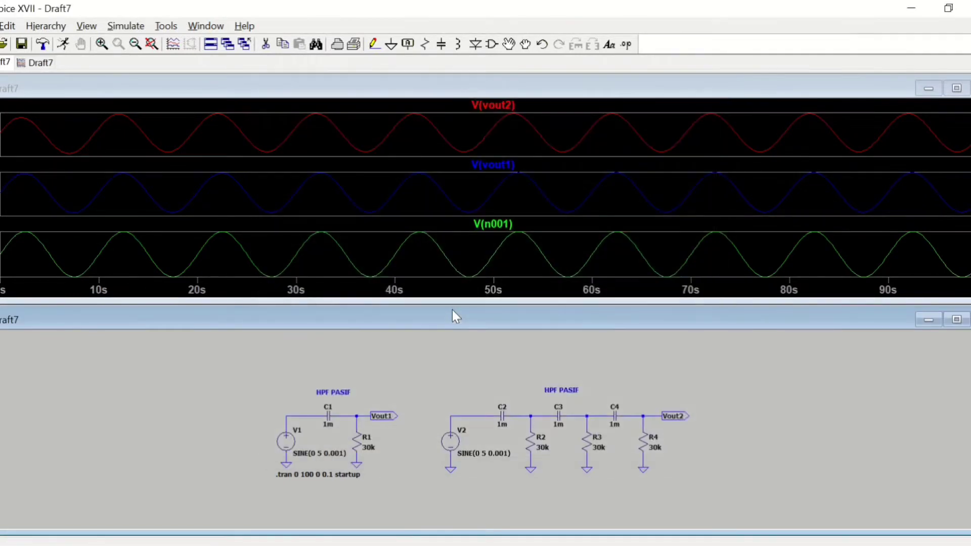
Change the transient analysis stop time to 10Ks and rerun the simulation
right_click(327, 477)
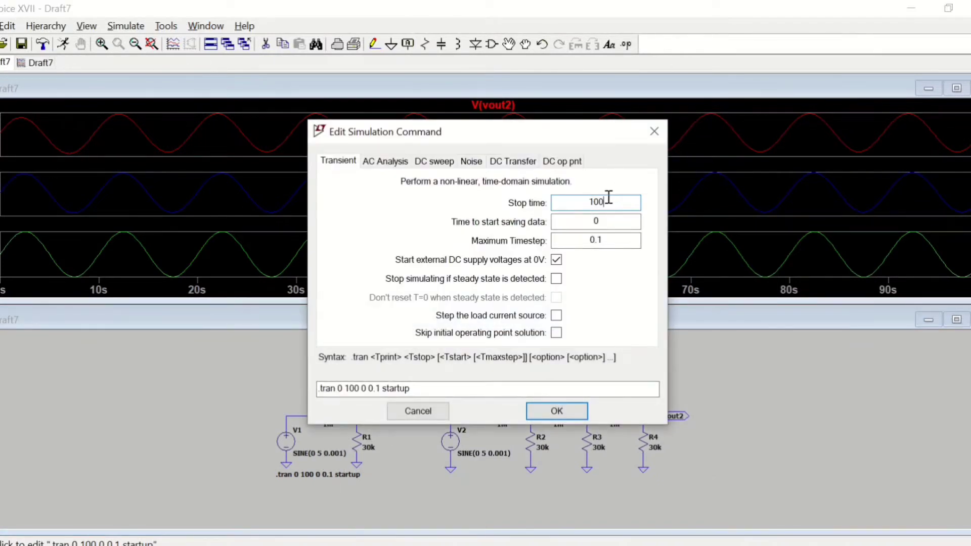
key(BackSpace)
text(Ks)
click(556, 411)
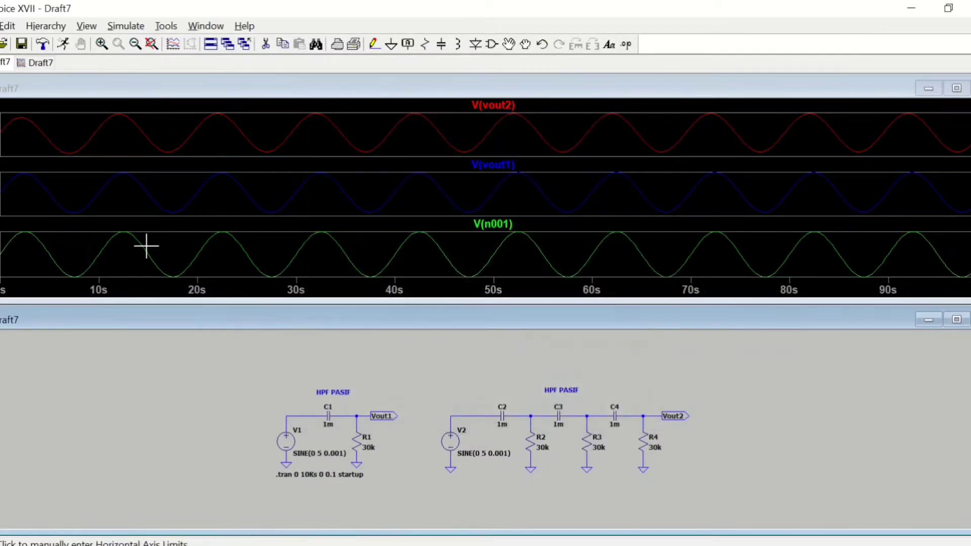
click(64, 47)
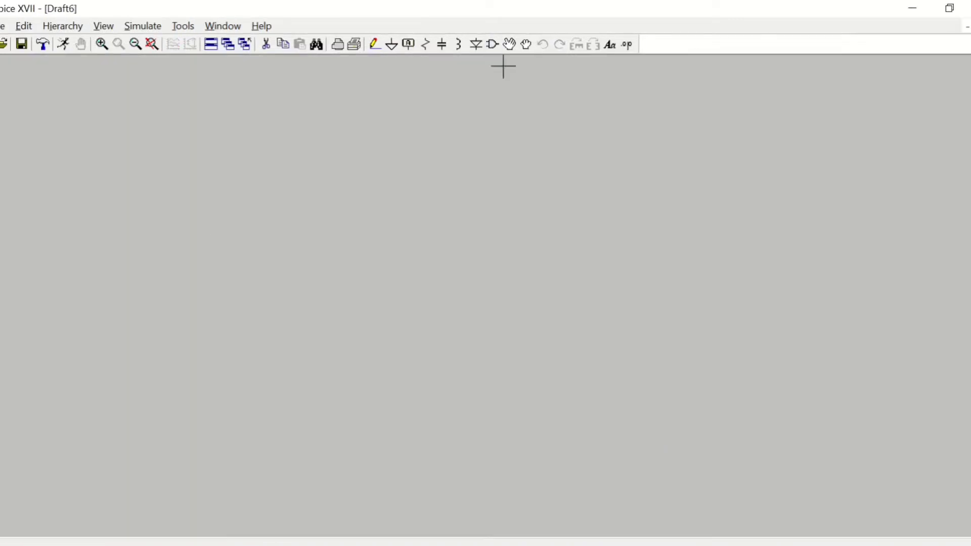
Place a voltage source, a horizontal resistor and a vertical capacitor for the first RC low-pass filter
key(F2)
double_click(516, 353)
click(44, 258)
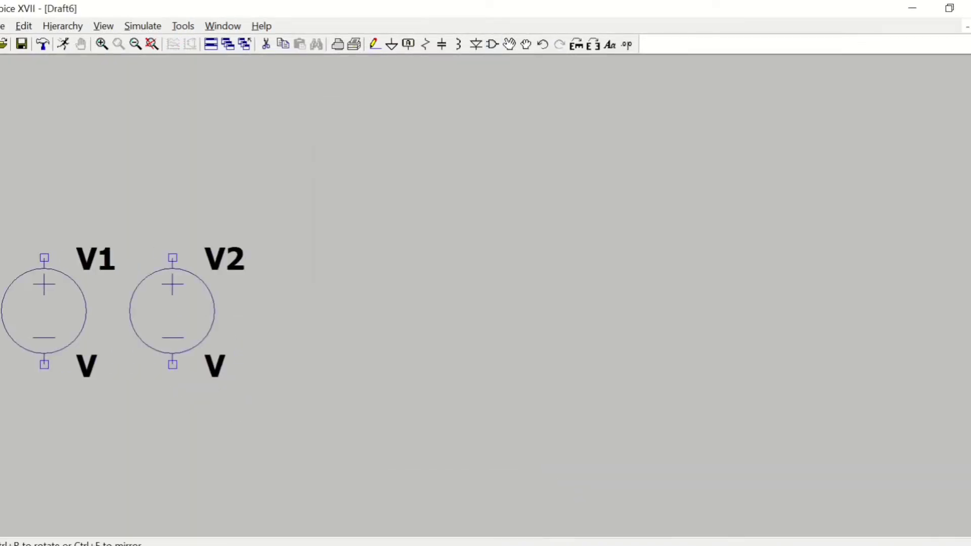
key(r)
key(ctrl+r)
click(258, 172)
key(c)
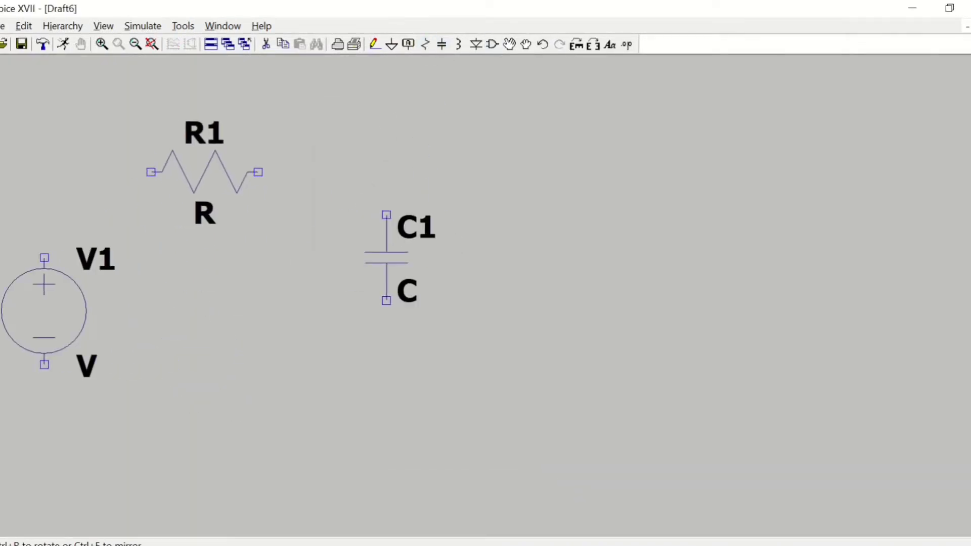
click(344, 258)
Place one ground symbol below the capacitor and another below the voltage source
key(g)
click(344, 407)
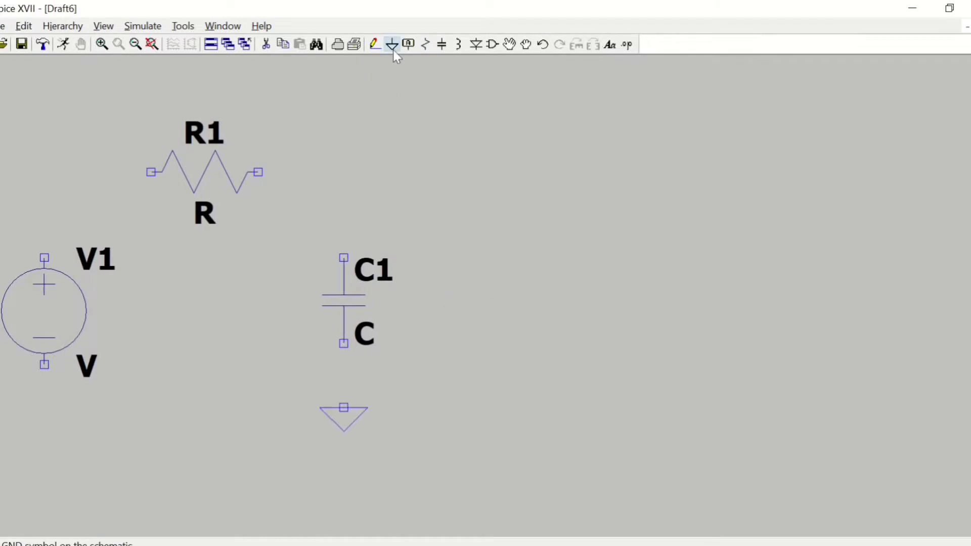
click(392, 45)
click(44, 408)
Wire the source, resistor R1 and capacitor C1 in series between the two grounds
click(375, 44)
click(44, 408)
click(44, 365)
click(45, 258)
click(44, 172)
click(151, 172)
click(258, 172)
click(344, 172)
click(344, 258)
click(344, 344)
click(344, 408)
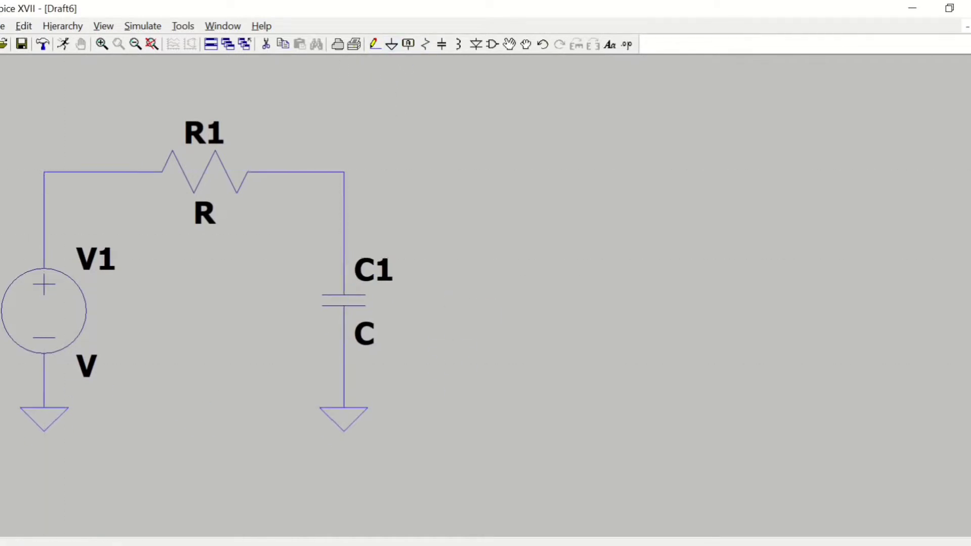
Add an output net label Vout1 and wire it to the node between R1 and C1
click(409, 44)
text(Vout1)
click(527, 338)
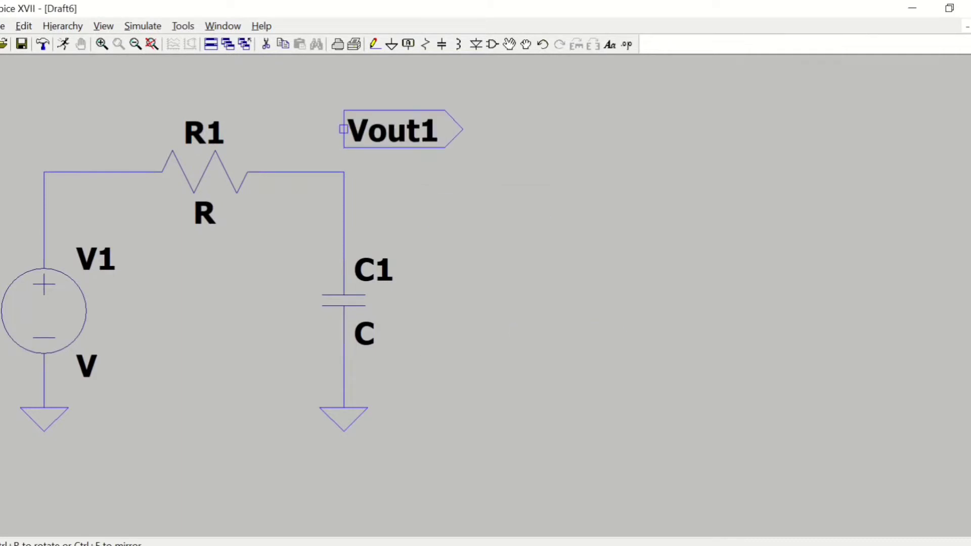
click(344, 129)
click(375, 45)
click(344, 130)
click(301, 172)
key(Escape)
Set R1 to 1 ohm and C1 to 5.3m
right_click(201, 173)
text(1)
key(Return)
right_click(56, 318)
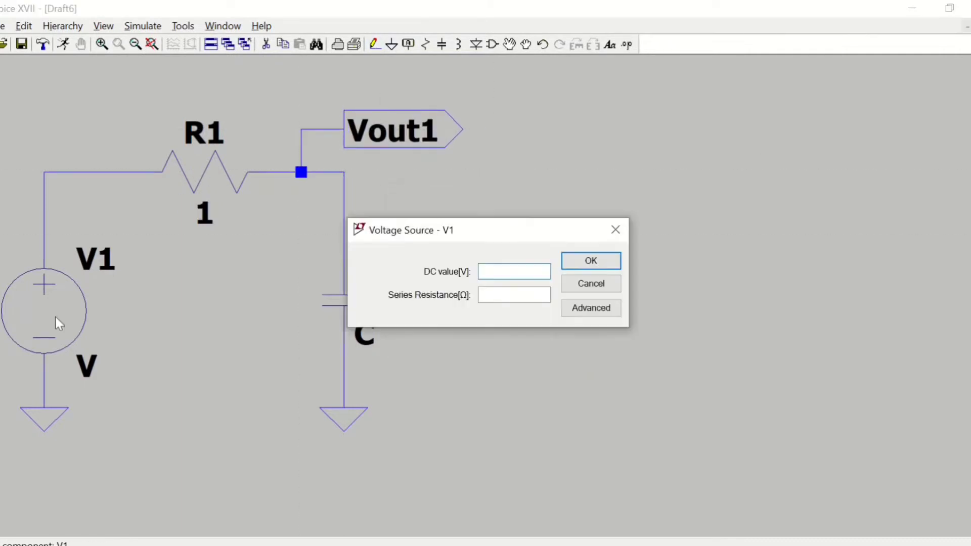
key(Escape)
right_click(347, 302)
text(5.3m)
key(Return)
Clear the value text of voltage source V1
drag(83, 368, 76, 365)
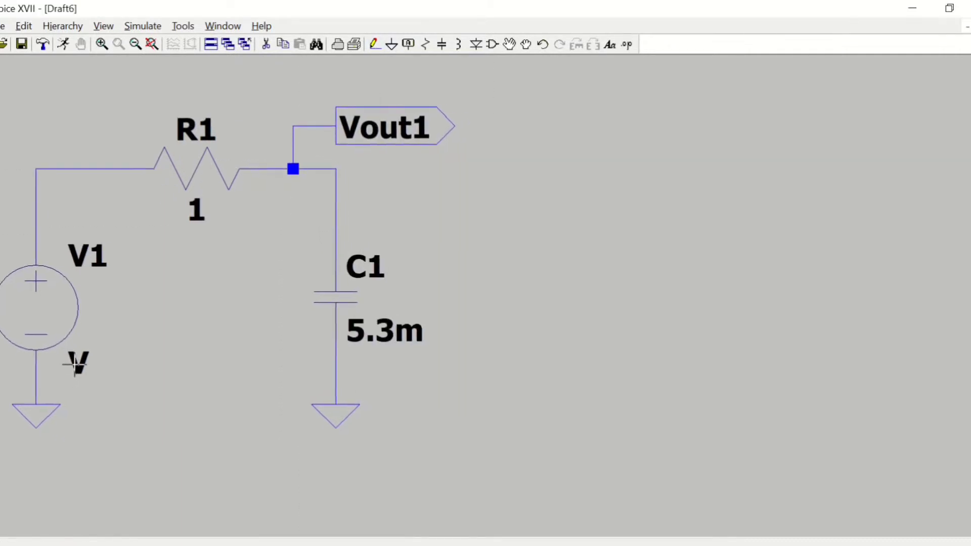
right_click(76, 365)
key(BackSpace)
click(590, 251)
Place a second voltage source and a row of three horizontal resistors beside the first filter
scroll(546, 229, down, 3)
drag(547, 229, 191, 271)
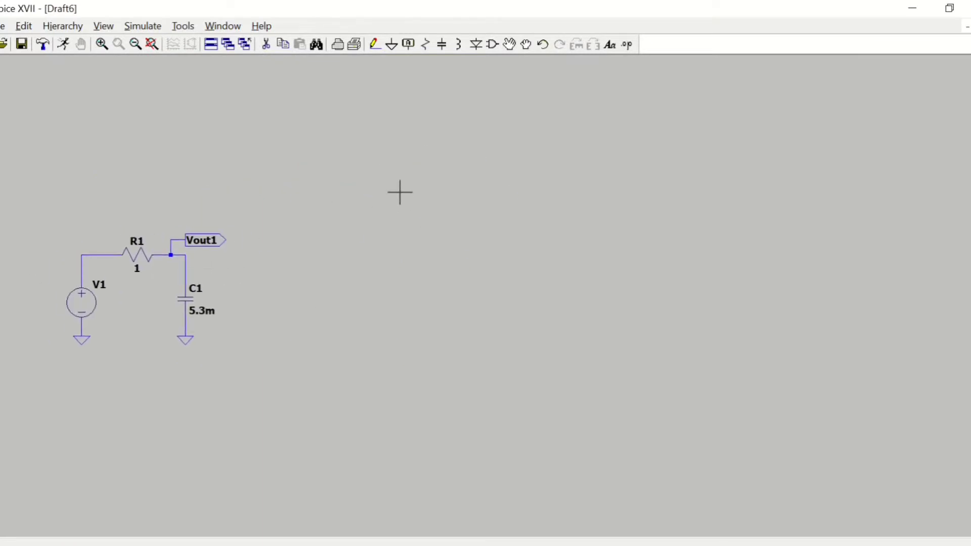
click(492, 45)
click(575, 436)
click(311, 304)
click(427, 44)
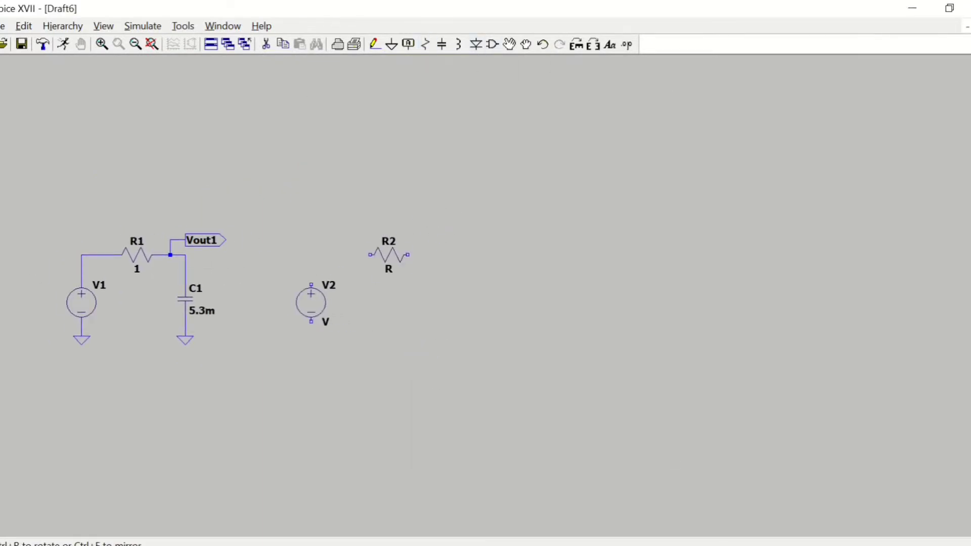
click(389, 256)
click(493, 255)
click(589, 256)
Place three vertical capacitors below the resistor row, and ground symbols below V2 and each of these capacitors
key(c)
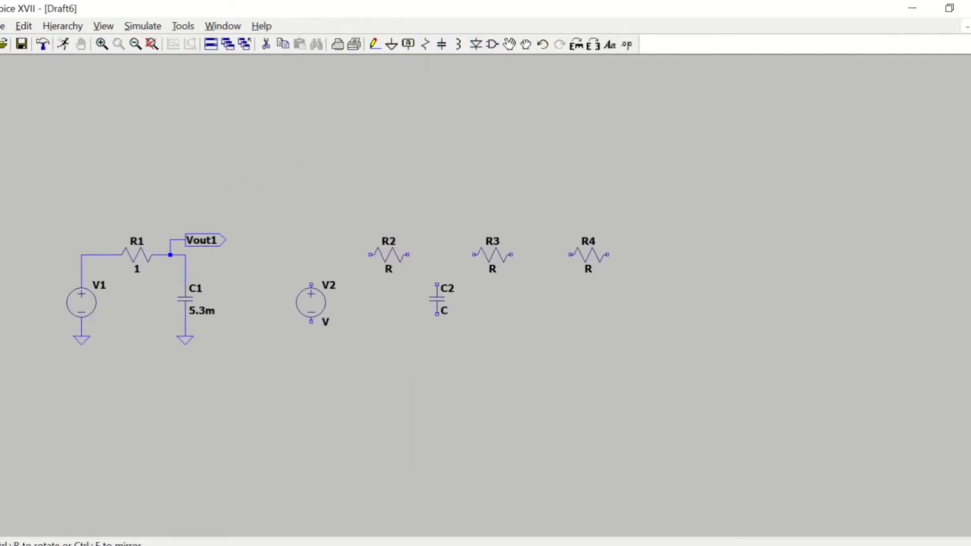
click(438, 299)
click(542, 299)
click(645, 299)
key(g)
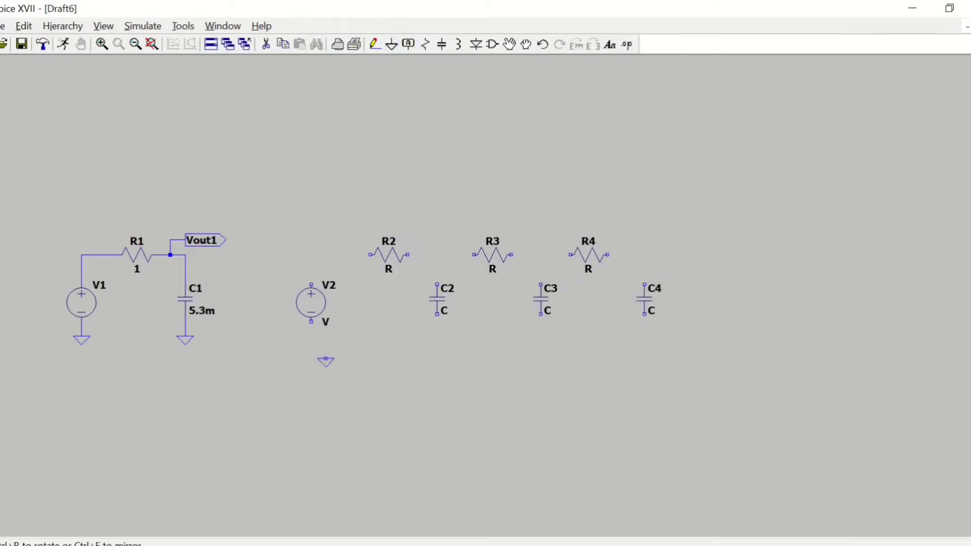
click(311, 351)
click(438, 352)
click(541, 351)
click(645, 351)
Wire V2, R2, R3 and R4 in series, with C2, C3 and C4 shunting each stage to ground
key(F3)
click(312, 351)
click(312, 255)
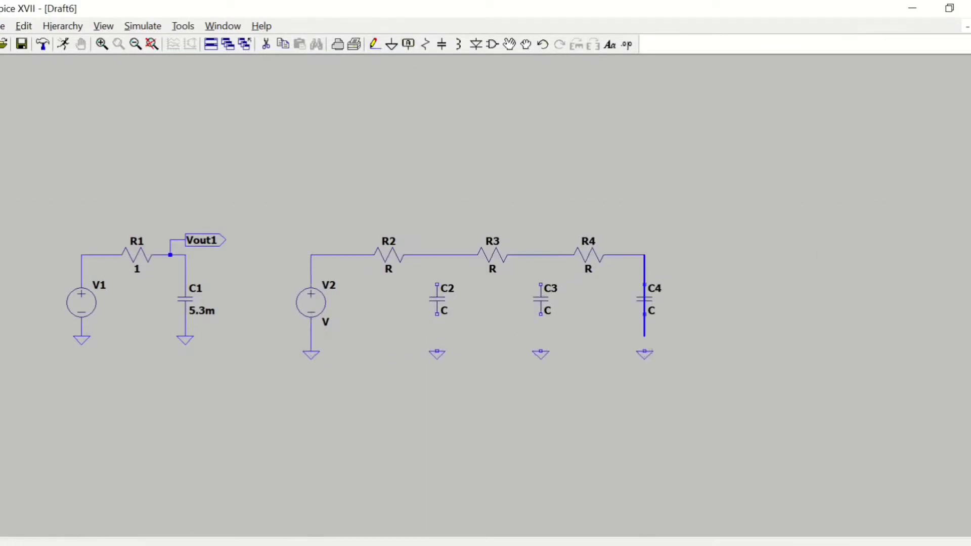
click(645, 351)
click(541, 351)
click(541, 255)
click(438, 351)
click(437, 255)
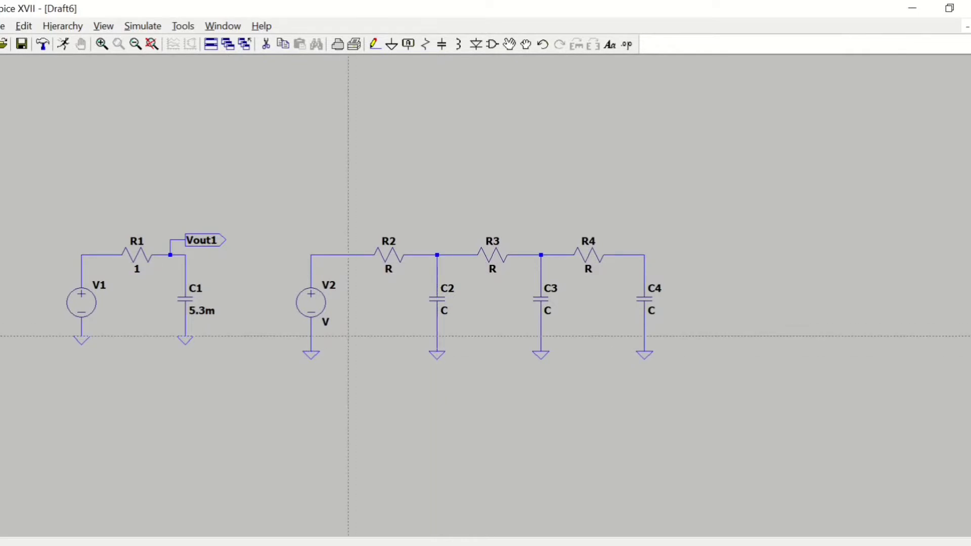
key(Escape)
Add an output net label Vout2 and wire it to the node between R4 and C4
key(F4)
click(526, 308)
click(520, 345)
click(506, 284)
text(Vout2)
click(527, 343)
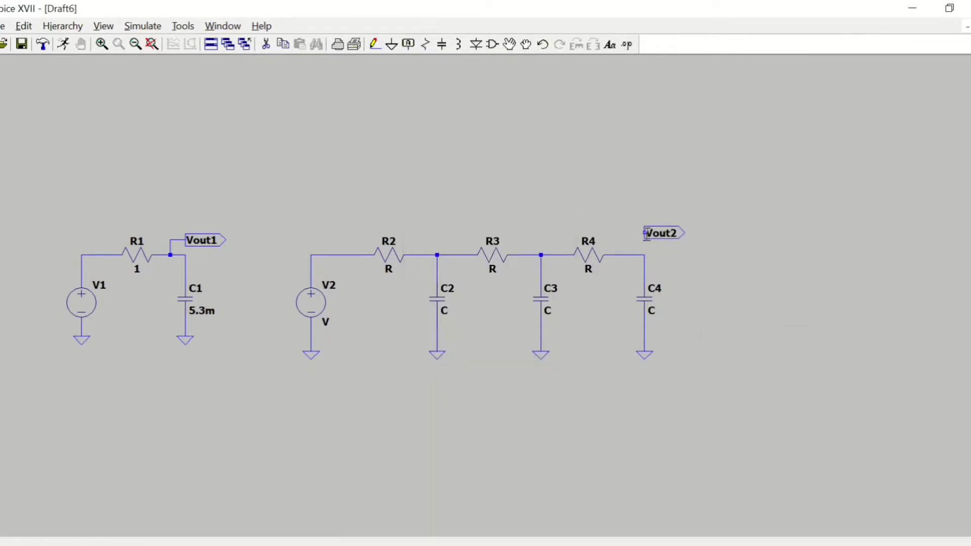
click(644, 233)
key(F3)
click(644, 233)
click(623, 255)
key(Escape)
Clear the value text of voltage source V2
right_click(325, 324)
key(BackSpace)
key(Return)
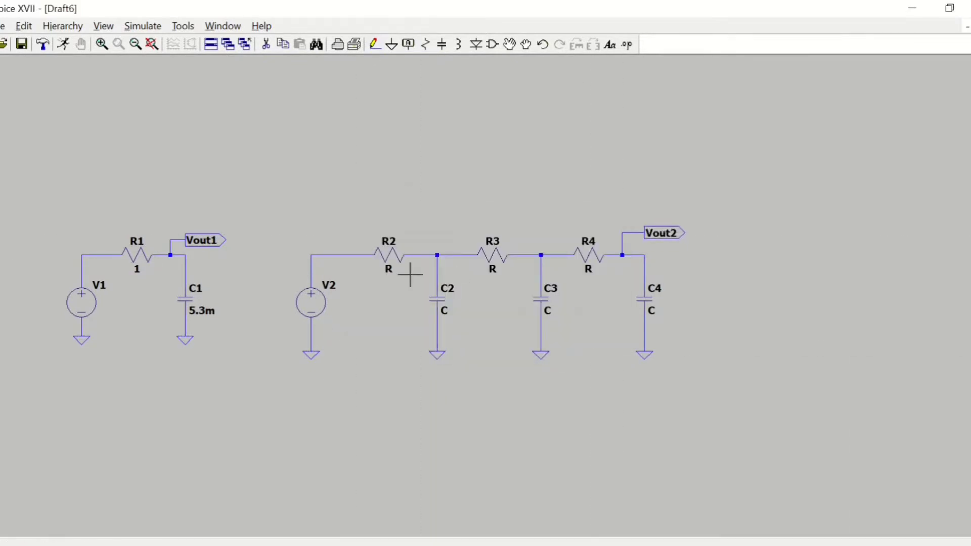
Set resistors R2, R3 and R4 to 1 ohm
right_click(392, 257)
text(1)
key(Return)
right_click(500, 259)
text(1)
Set capacitors C2, C3 and C4 to 5.3m
right_click(445, 303)
text(5.3m)
key(Return)
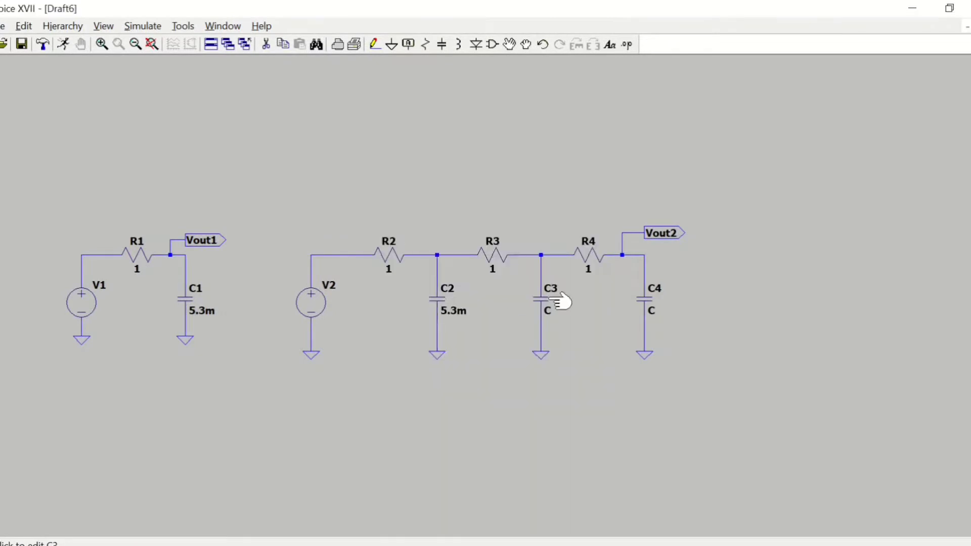
right_click(559, 302)
text(5.3m)
key(Return)
right_click(651, 304)
text(5.3m)
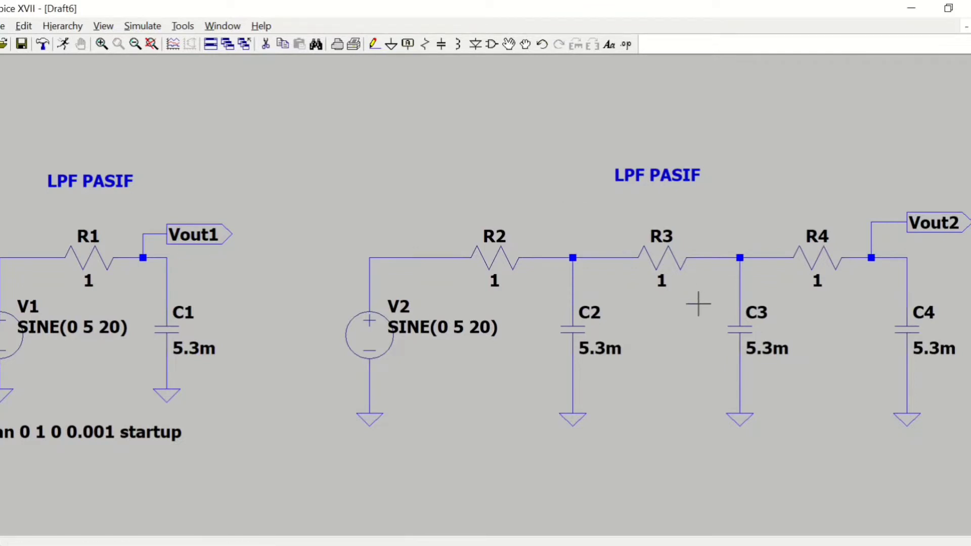
Run the transient simulation and plot the first low-pass circuit's input voltage
click(62, 50)
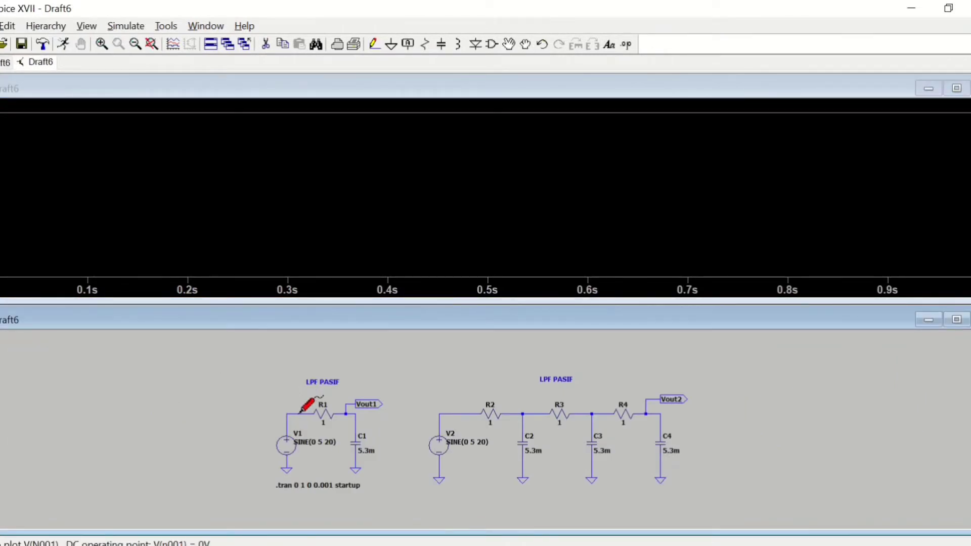
click(300, 412)
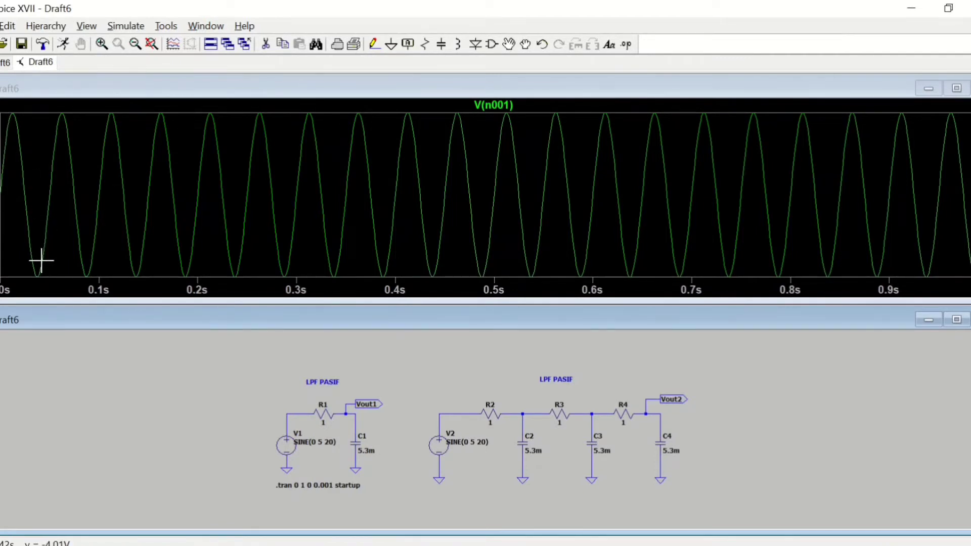
Add a second plot pane and plot the Vout1 voltage in it
right_click(122, 244)
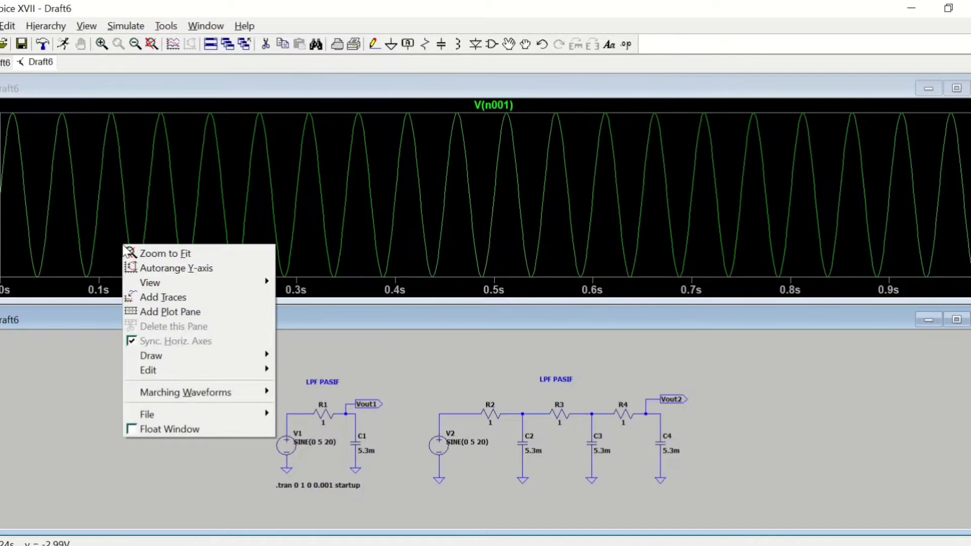
click(169, 309)
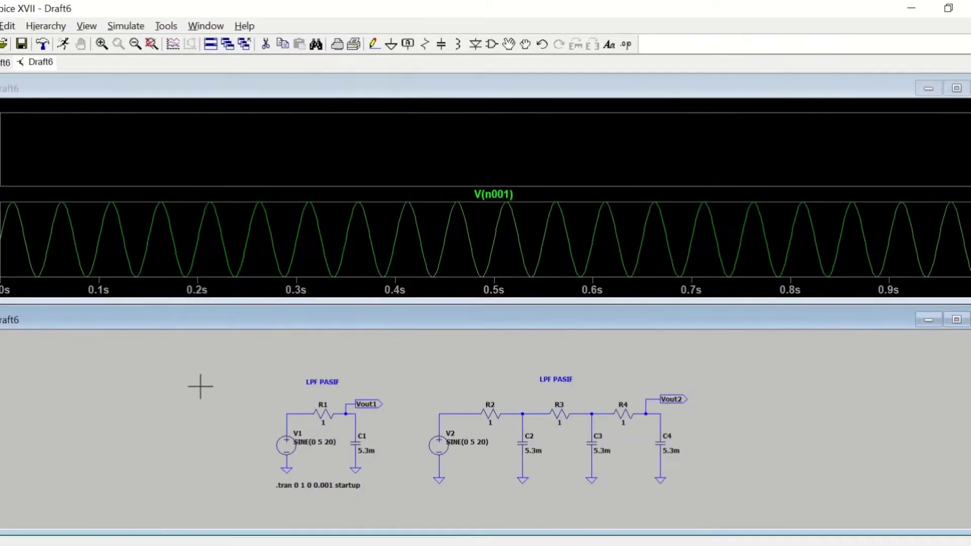
click(348, 412)
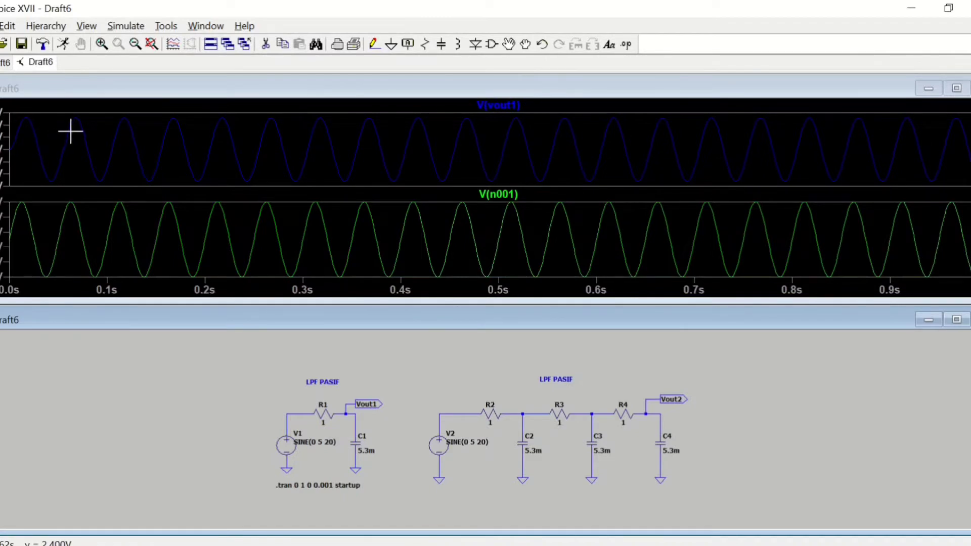
Add a third plot pane and plot the Vout2 voltage of the three-stage filter in it
right_click(147, 171)
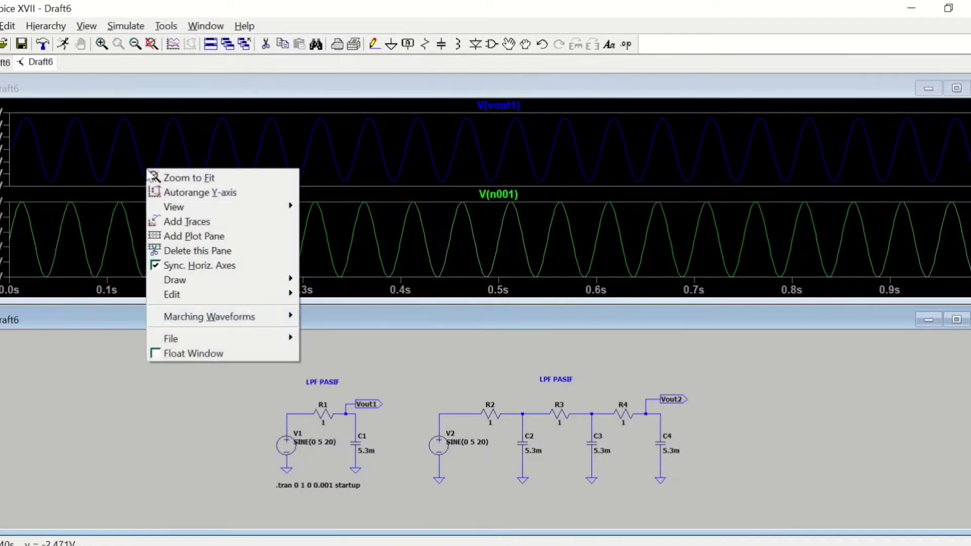
click(204, 237)
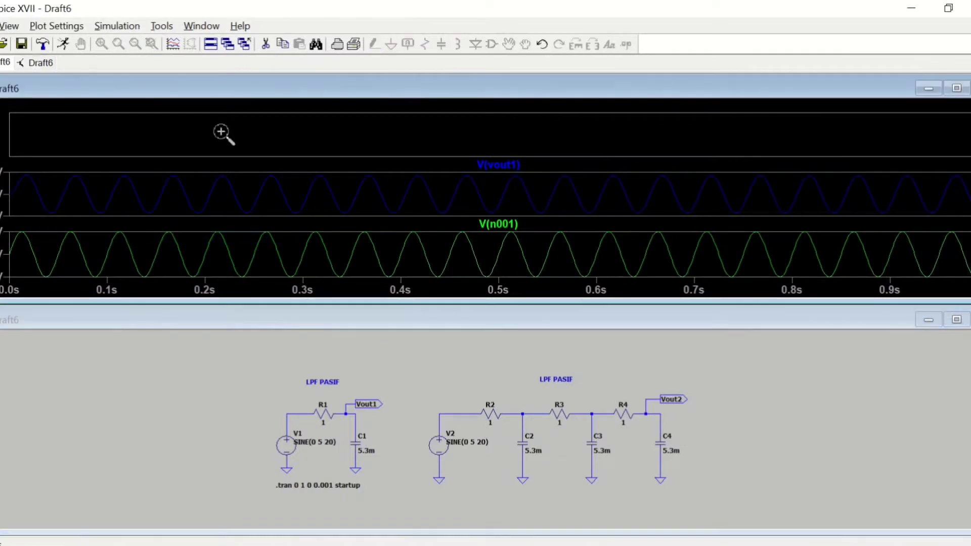
click(758, 377)
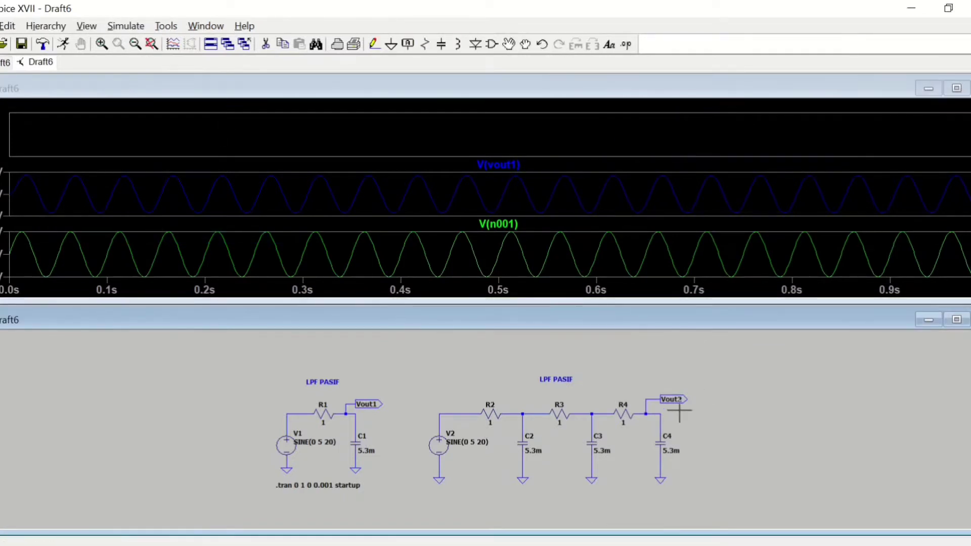
click(647, 413)
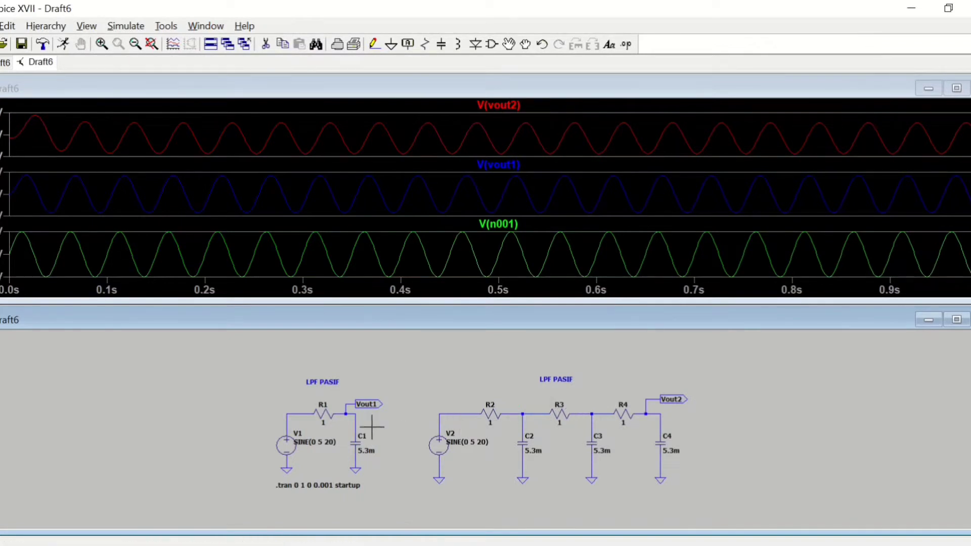
Set the sine frequency of V1 and V2 to 10 Hz and rerun the simulation
right_click(287, 444)
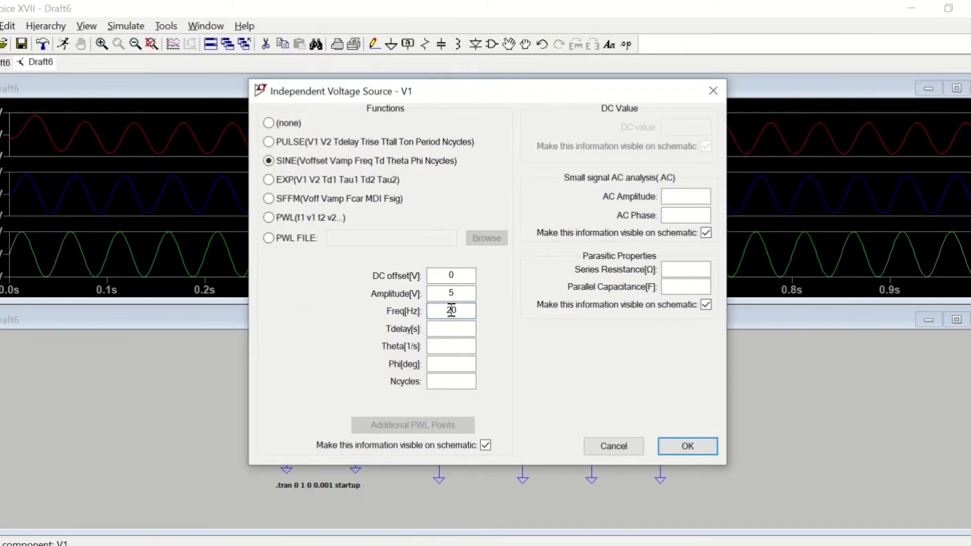
click(684, 445)
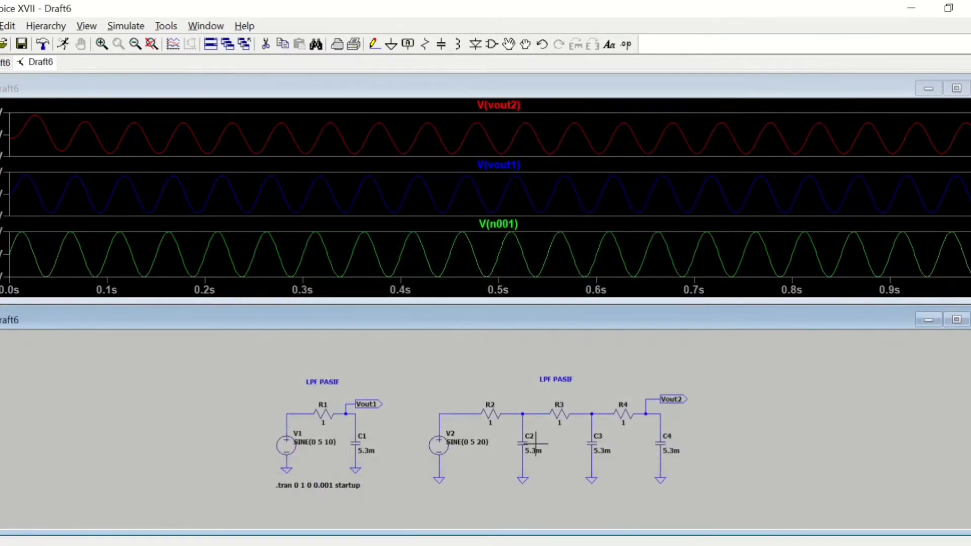
right_click(441, 444)
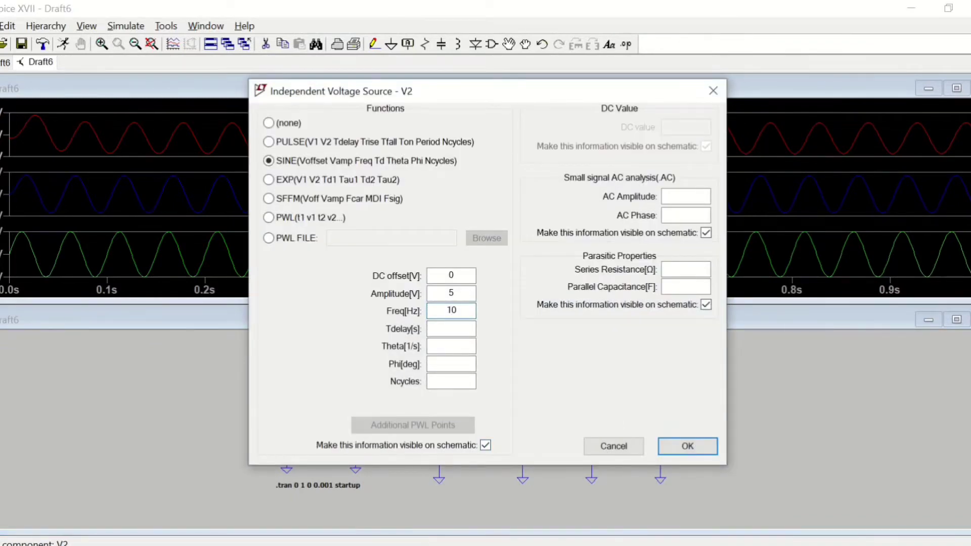
click(706, 447)
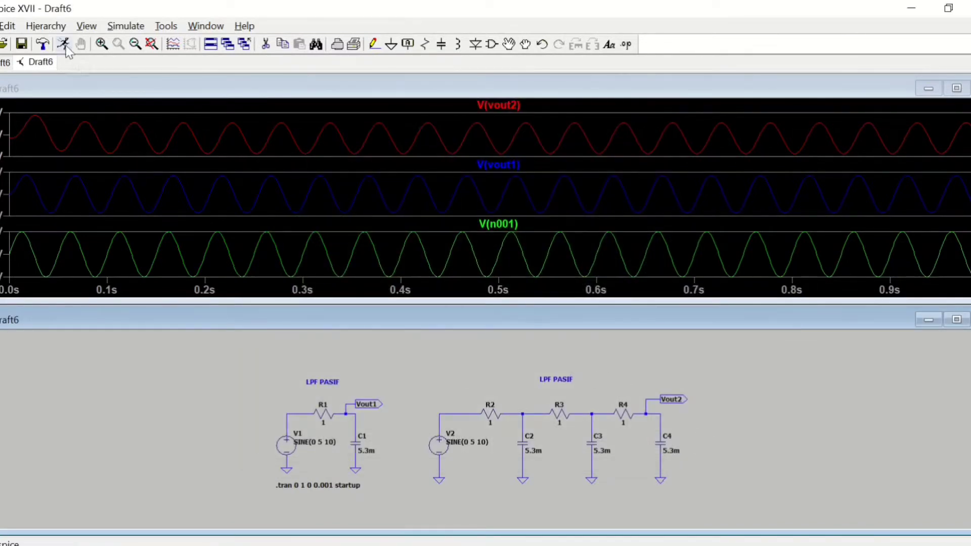
click(64, 46)
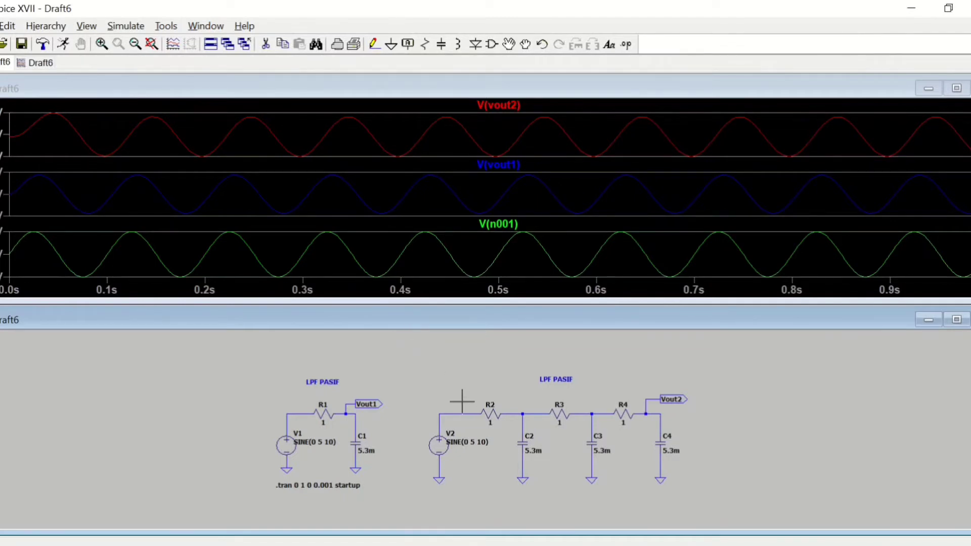
Set the sine frequency of voltage sources V1 and V2 to 100 Hz
right_click(286, 449)
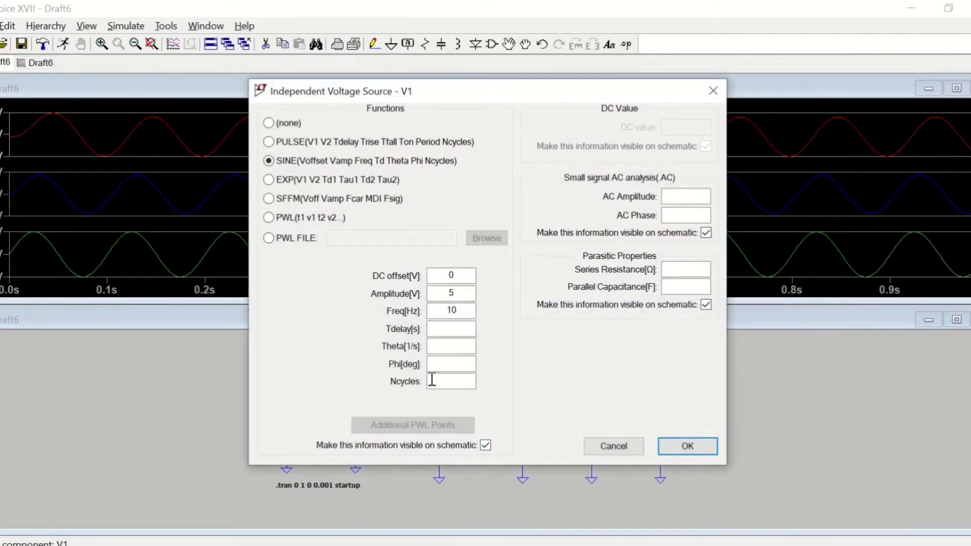
click(470, 310)
text(0)
key(Return)
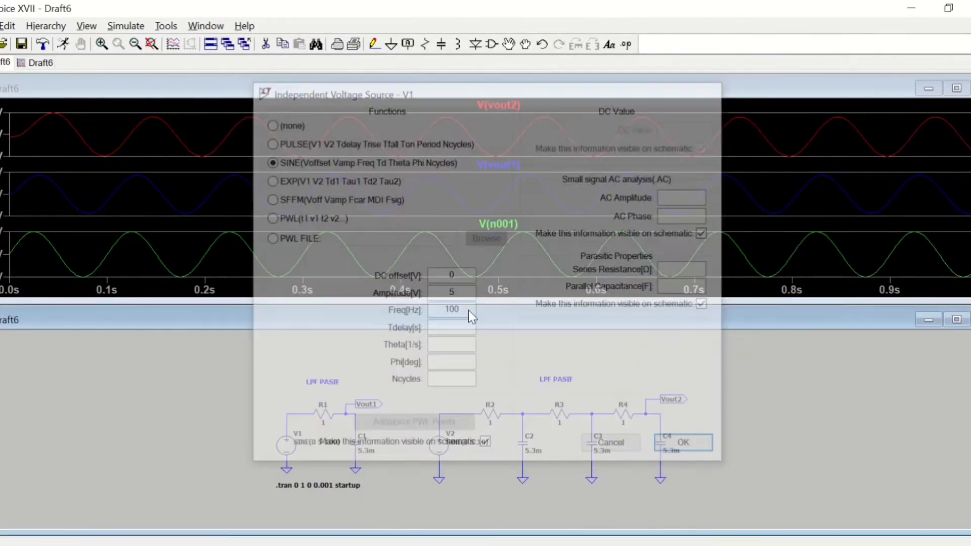
right_click(449, 438)
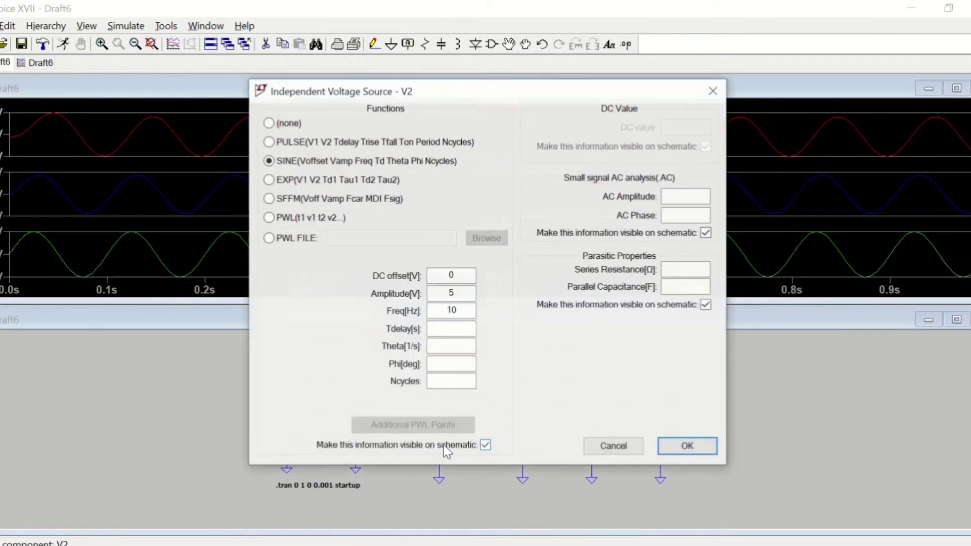
click(466, 311)
key(Return)
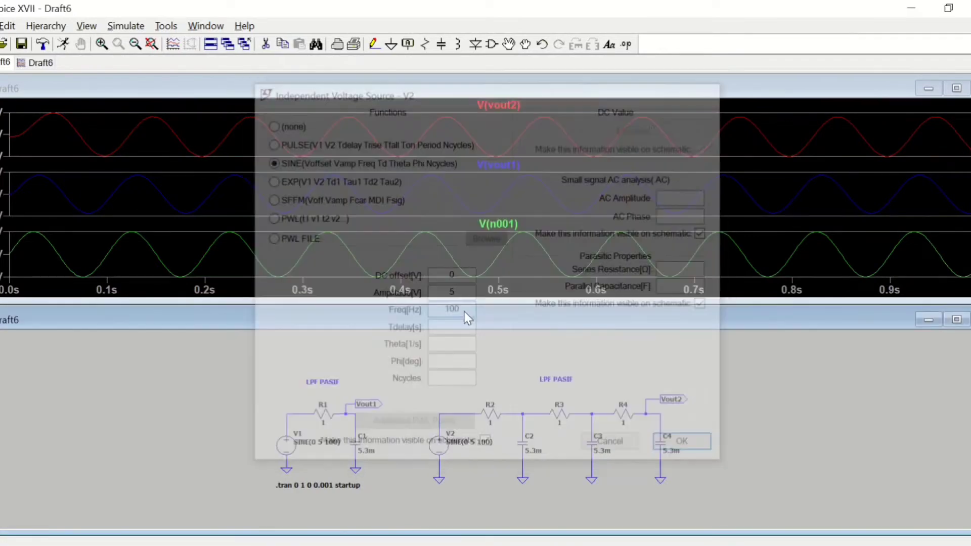
Rerun the transient simulation of both low-pass filters with the 100 Hz sources
click(64, 45)
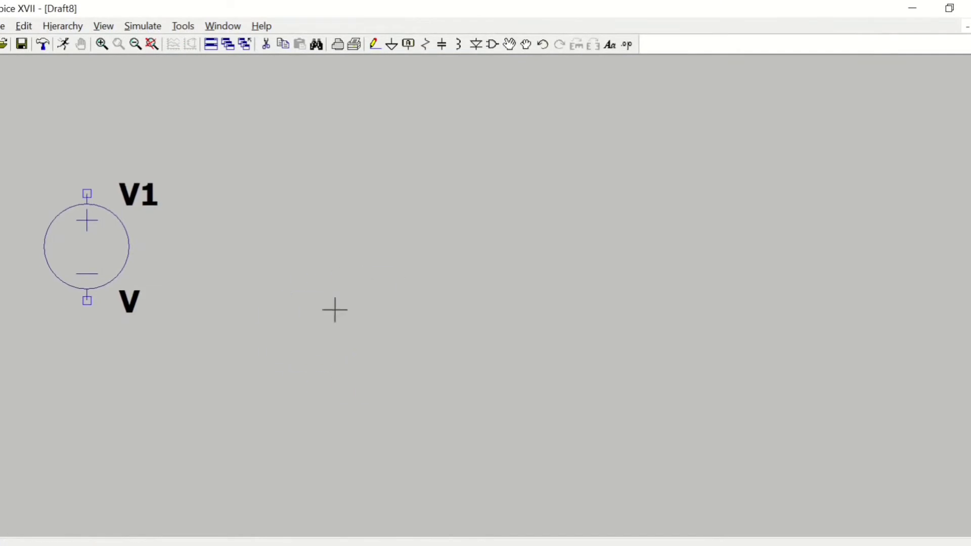
Place an LT1057 op amp to the right of voltage source V1 in the new schematic
key(F2)
double_click(352, 366)
double_click(551, 335)
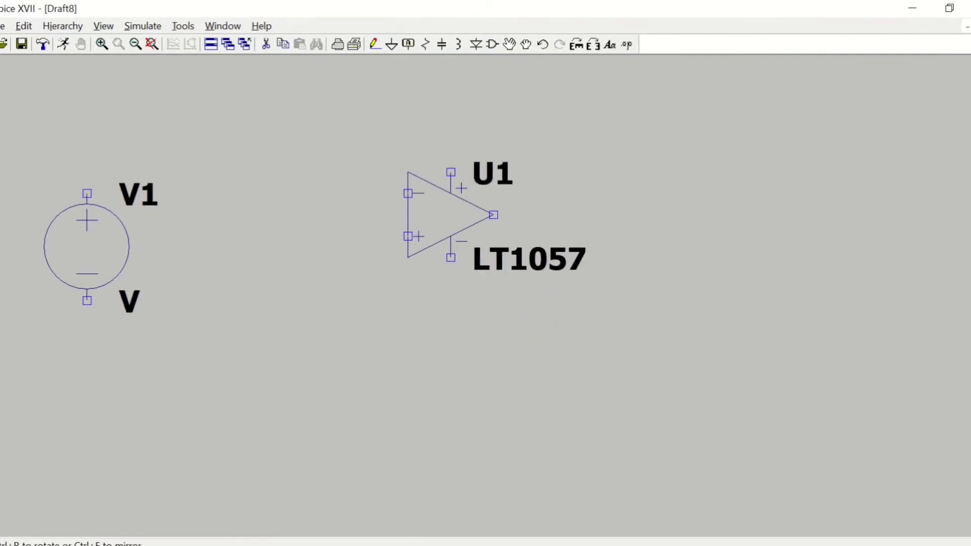
scroll(483, 291, down, 1)
scroll(483, 291, down, 1)
Place vertical resistor R1 and horizontal resistor R2 above op amp U1
key(r)
key(ctrl+r)
key(ctrl+r)
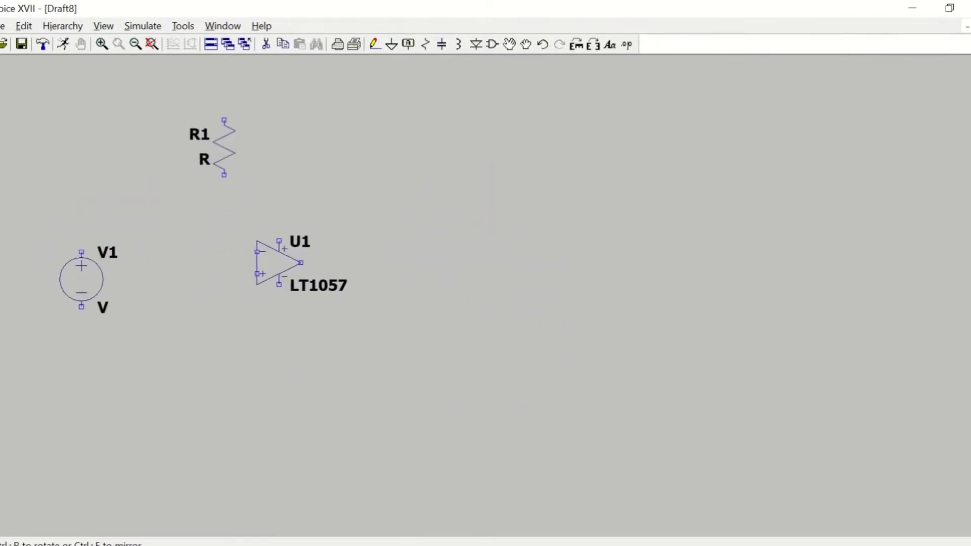
click(225, 148)
key(ctrl+r)
click(284, 197)
key(Escape)
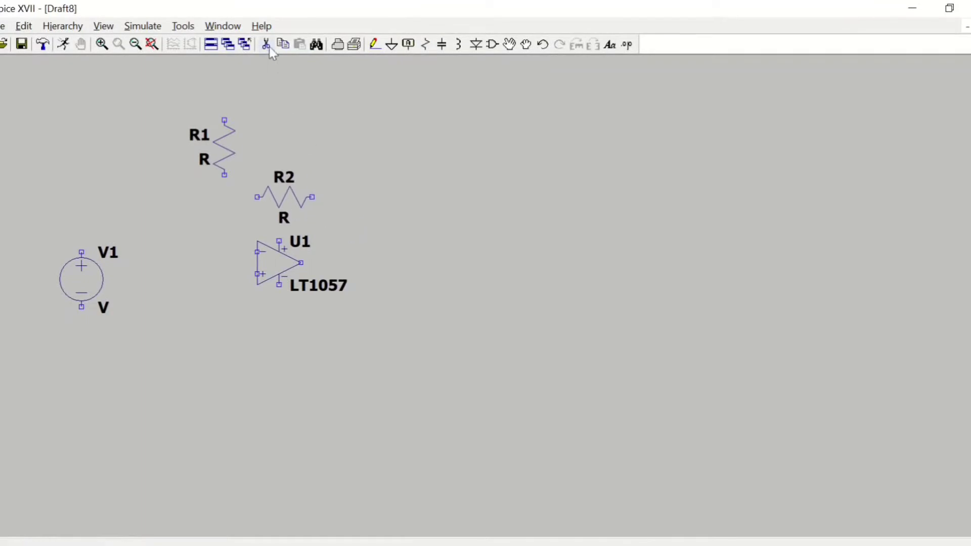
Wire V1's positive terminal to U1's non-inverting input and U1's inverting input to the R1–R2 junction
key(F3)
click(81, 253)
click(137, 218)
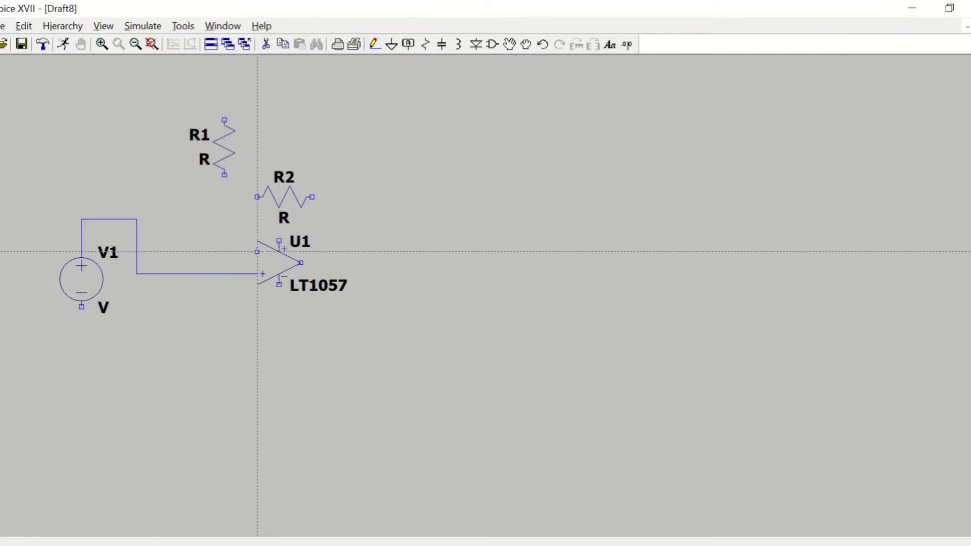
click(257, 274)
click(257, 252)
click(224, 197)
Place a ground symbol beside R1 and wire it to R1's upper end
key(g)
click(159, 122)
key(F3)
click(158, 121)
click(224, 87)
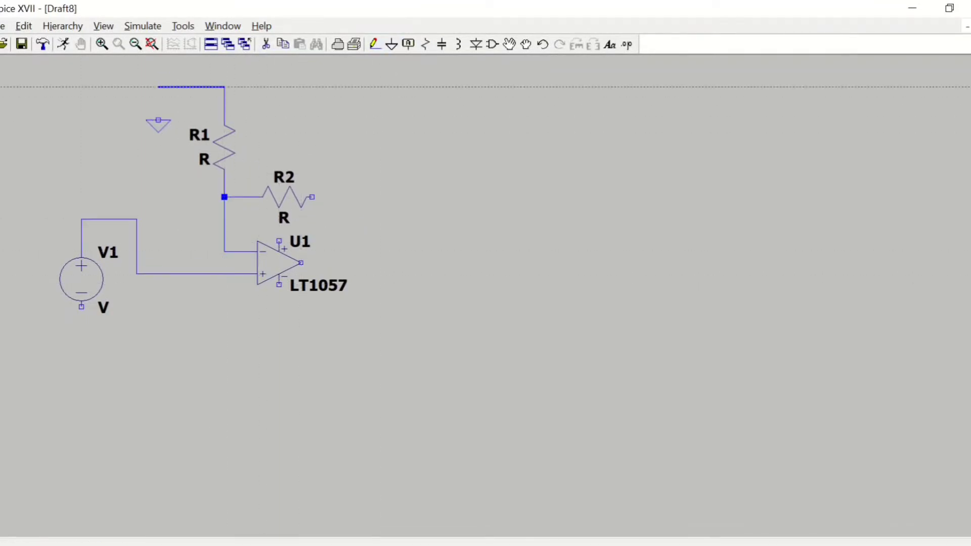
click(224, 122)
key(Escape)
Place vertical resistor R3 and horizontal resistor R4 below U1 for the second input stage
click(425, 44)
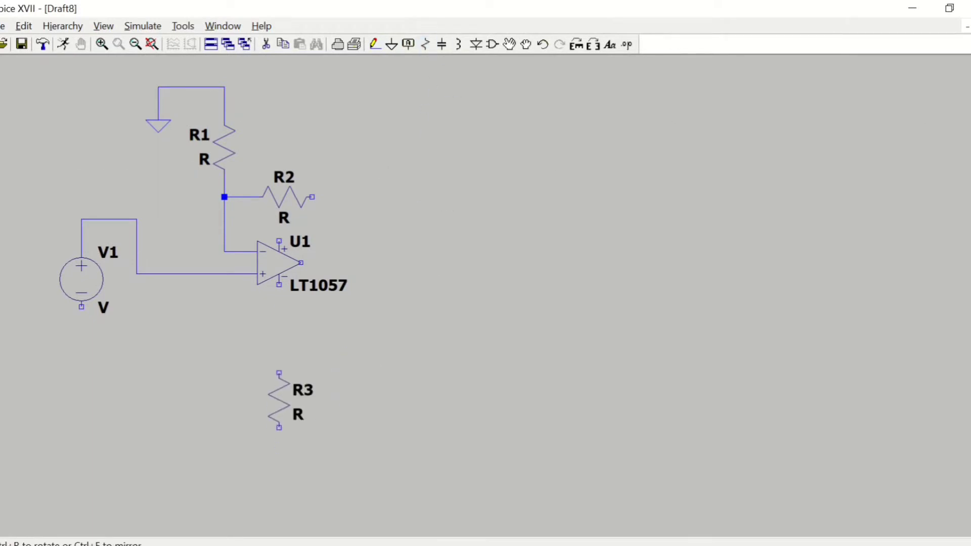
click(224, 392)
key(ctrl+r)
click(276, 488)
key(Escape)
Place horizontal resistors R5, R6 and R7 and vertical resistor R8 to the right of the input stages
scroll(247, 355, down, 2)
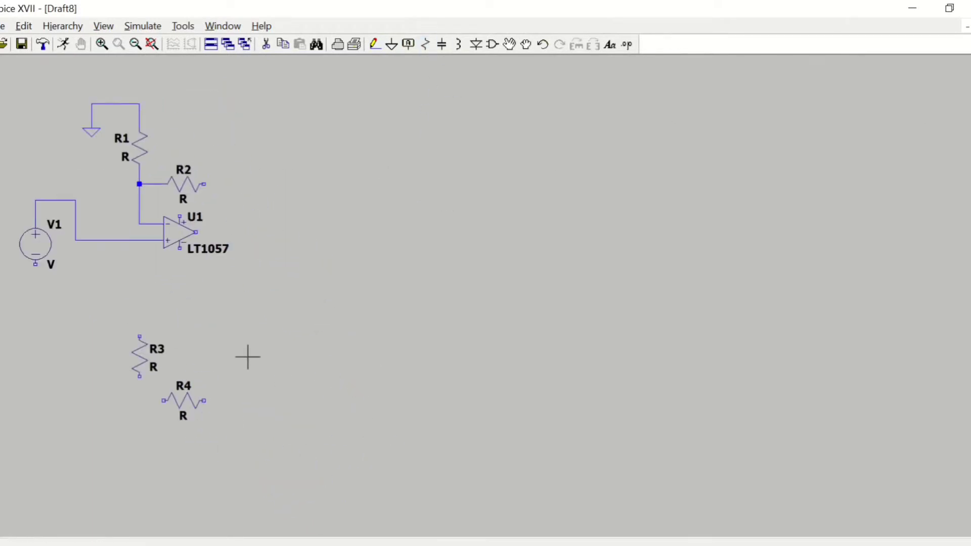
click(425, 44)
click(249, 269)
click(322, 213)
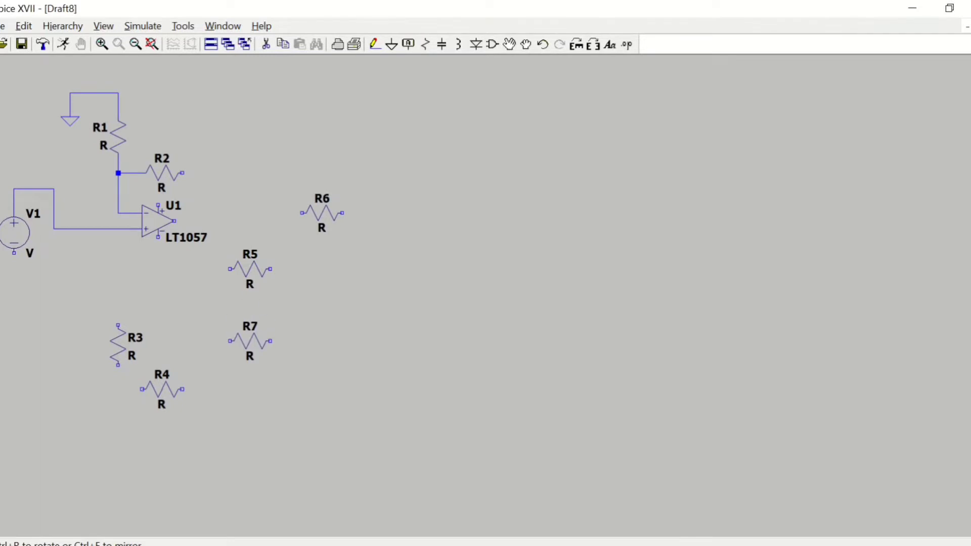
click(250, 341)
key(ctrl+r)
click(302, 377)
Place two more LT1057 op amps, U2 below R4 and U3 to the right of R5
key(F2)
click(575, 435)
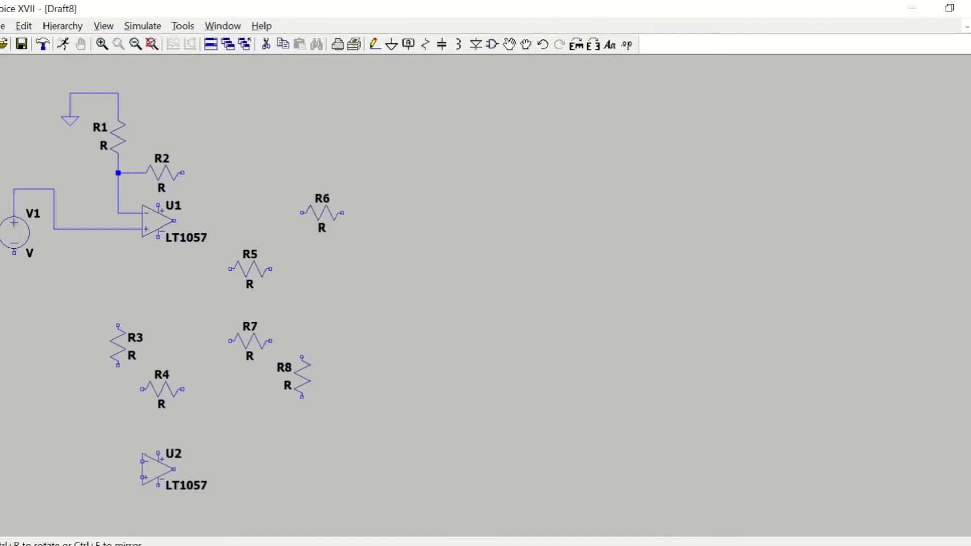
click(166, 462)
click(326, 277)
Wire U1's output through R5 to U3's inverting input and connect R2's free end to U1's output
click(375, 45)
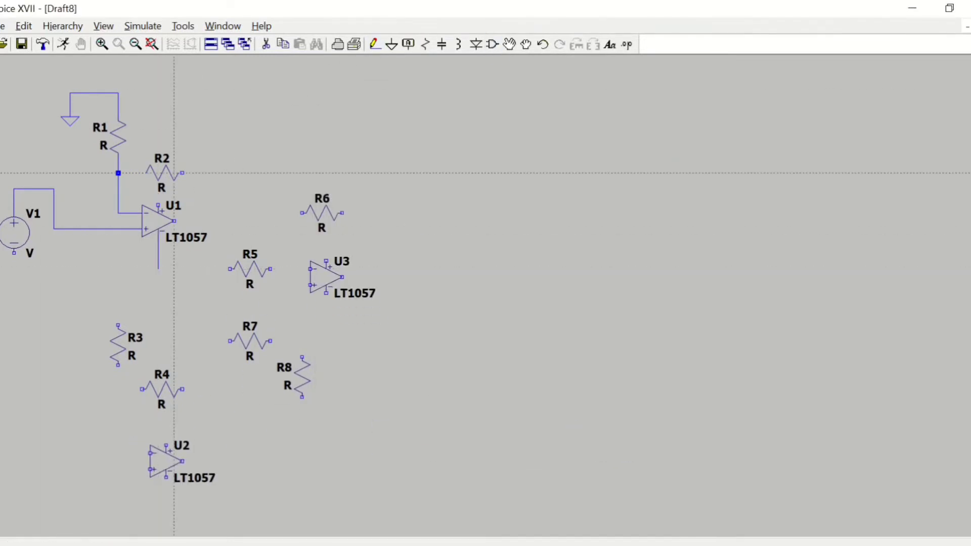
click(174, 222)
click(229, 269)
click(272, 269)
click(311, 269)
click(183, 173)
click(198, 221)
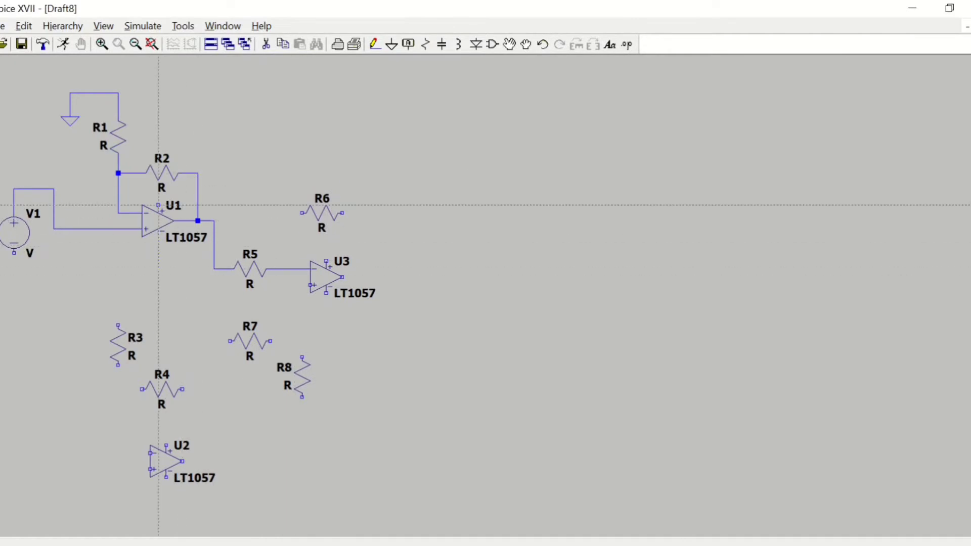
Draw supply wires from the positive supply pins of U1 and U3, and connect R6 to U3's inverting input
click(159, 205)
click(301, 213)
click(287, 269)
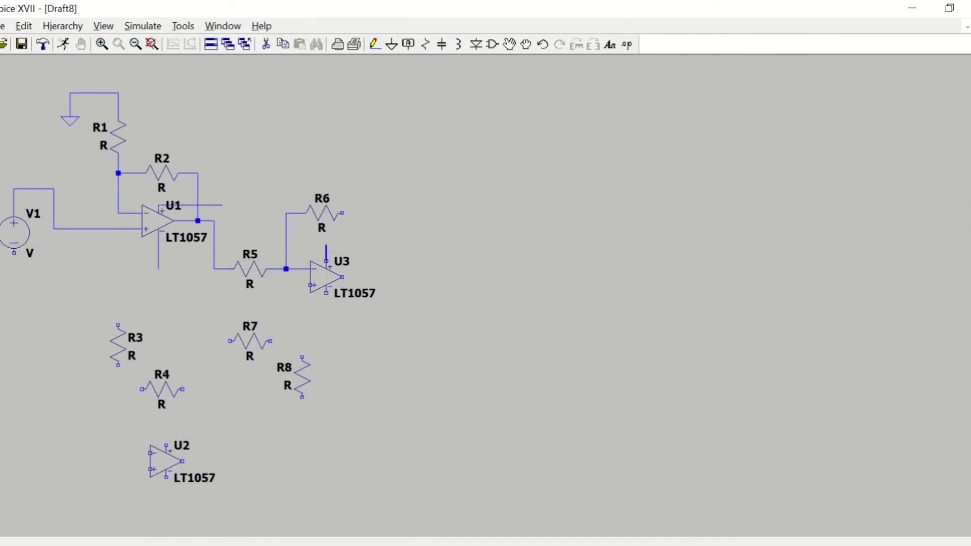
click(326, 261)
click(375, 246)
click(374, 229)
key(Escape)
Place a ground symbol beside R3 and wire it to R3's upper end
click(392, 45)
click(94, 325)
click(375, 45)
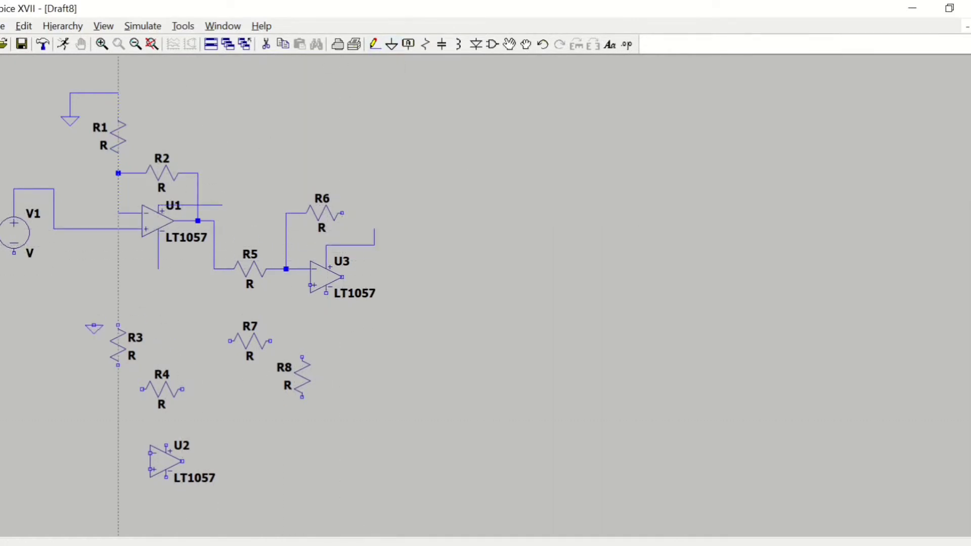
click(118, 325)
click(95, 309)
click(94, 325)
Wire R3 and R4 to U2's inverting input and connect R4's other end to U2's output
click(118, 365)
click(150, 454)
click(142, 390)
click(118, 390)
click(182, 390)
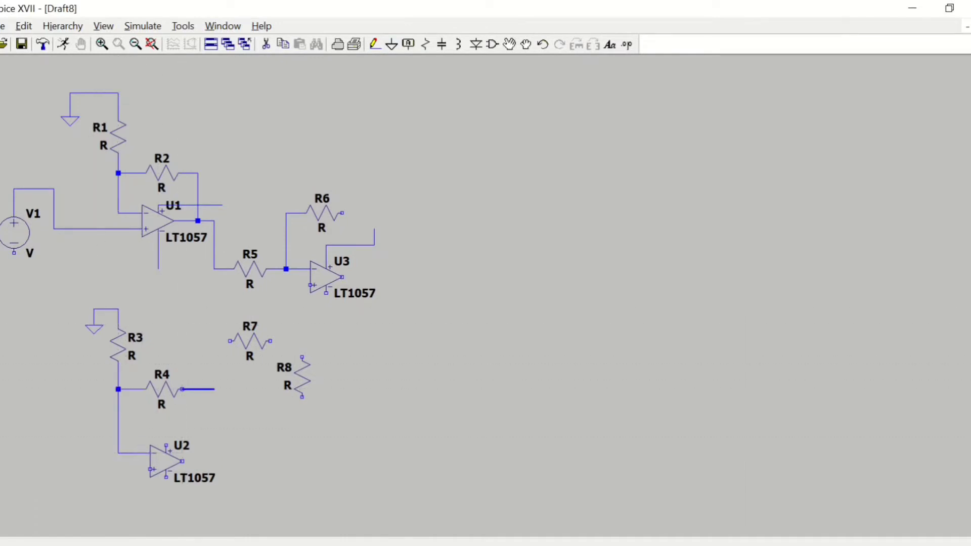
click(223, 461)
click(182, 461)
Draw an open supply wire upward from U2's positive supply pin
click(166, 445)
click(198, 421)
click(198, 374)
key(Escape)
Wire U2's output through R7 to R8 and U3's non-inverting input, and draw a supply wire from U2's negative supply pin
click(374, 45)
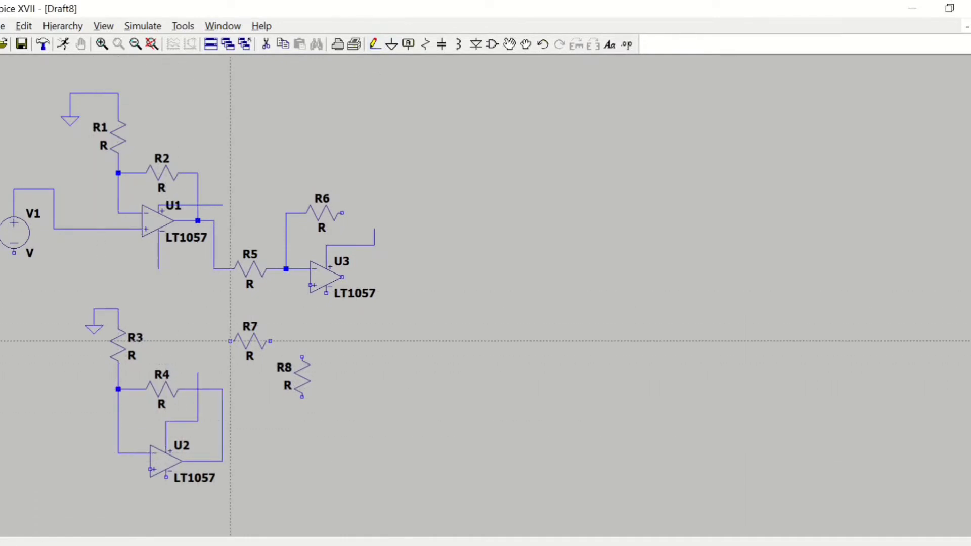
click(302, 358)
click(310, 285)
click(270, 341)
click(303, 341)
click(230, 341)
click(222, 421)
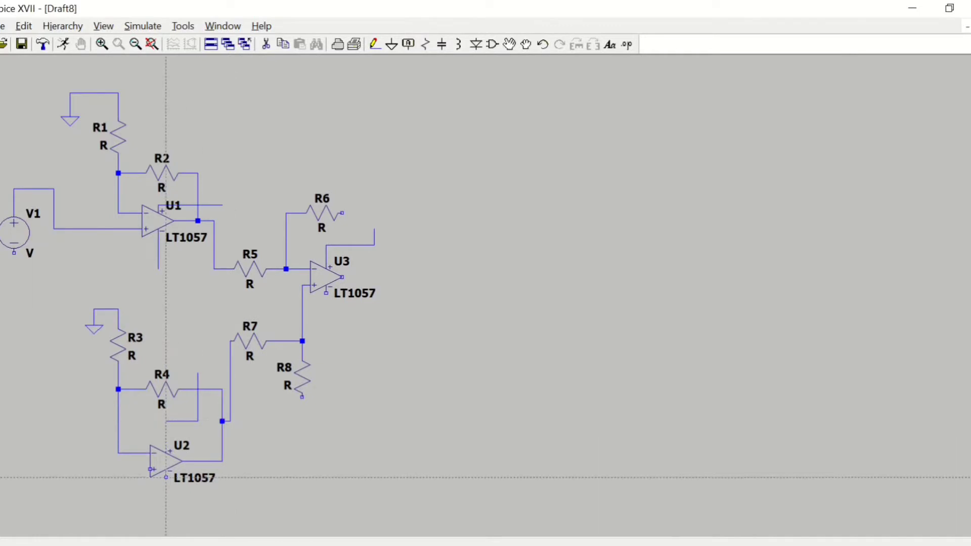
click(165, 478)
click(166, 510)
Place voltage source V2 to the left of op amp U2, below V1
click(492, 44)
double_click(331, 291)
drag(372, 415, 520, 378)
click(507, 356)
click(575, 437)
click(54, 402)
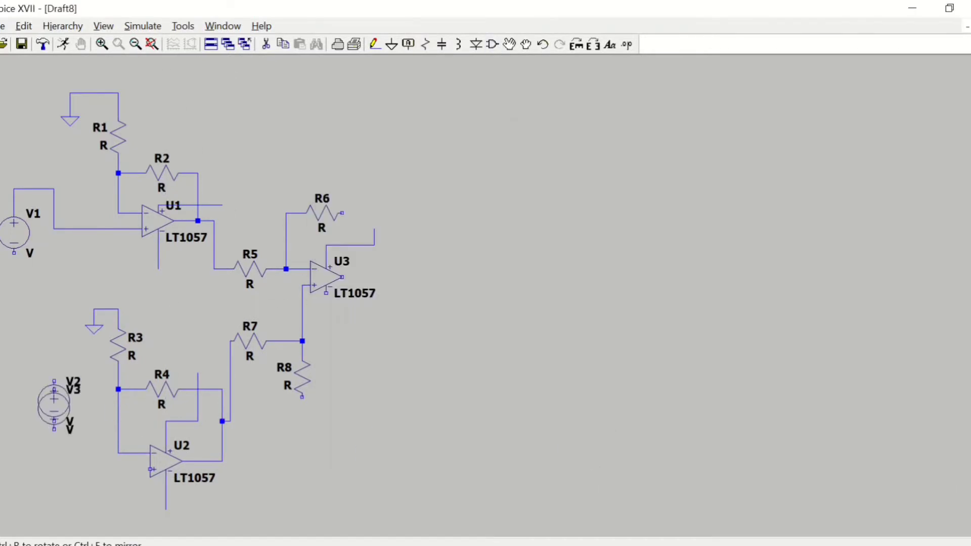
key(Escape)
click(51, 399)
click(10, 480)
Wire V2's positive terminal to U2's non-inverting input and ground R8's lower end
click(375, 44)
click(14, 461)
click(54, 439)
click(150, 470)
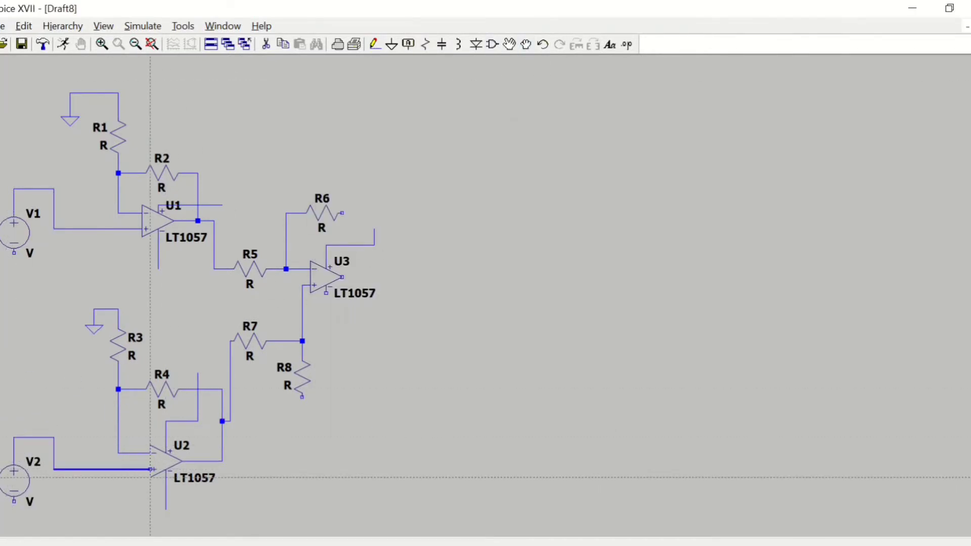
key(Escape)
click(392, 45)
click(302, 398)
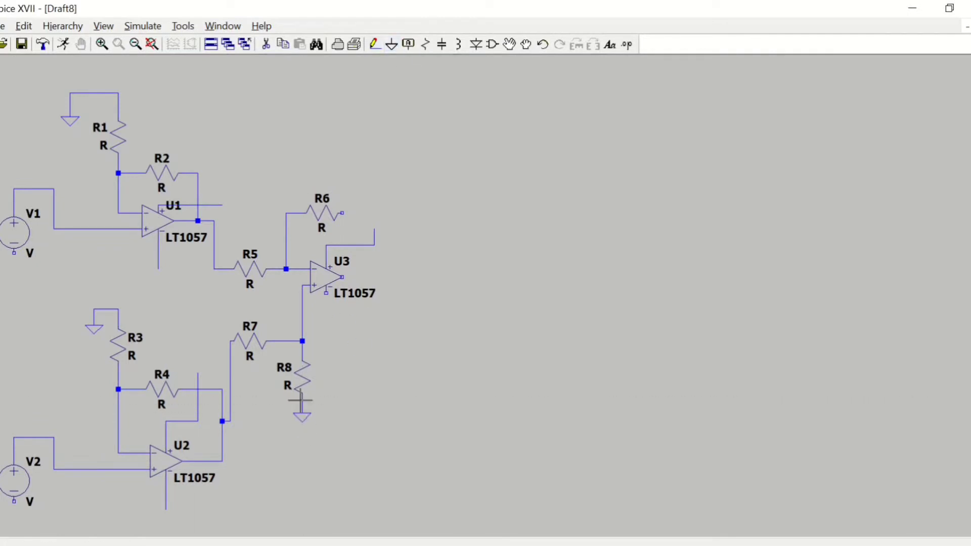
Place three horizontal capacitors C1, C2 and C3 in a row to the right of U3's output
click(442, 45)
key(ctrl+r)
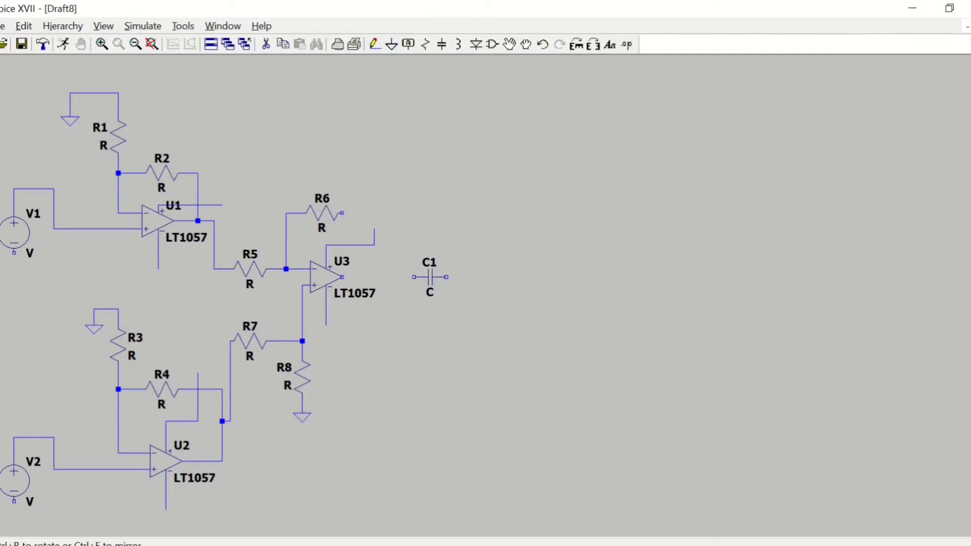
click(430, 278)
click(542, 277)
click(646, 277)
key(Escape)
Place vertical resistors R9, R10 and R11 below and to the right of each capacitor
click(426, 44)
click(486, 329)
click(599, 329)
click(702, 329)
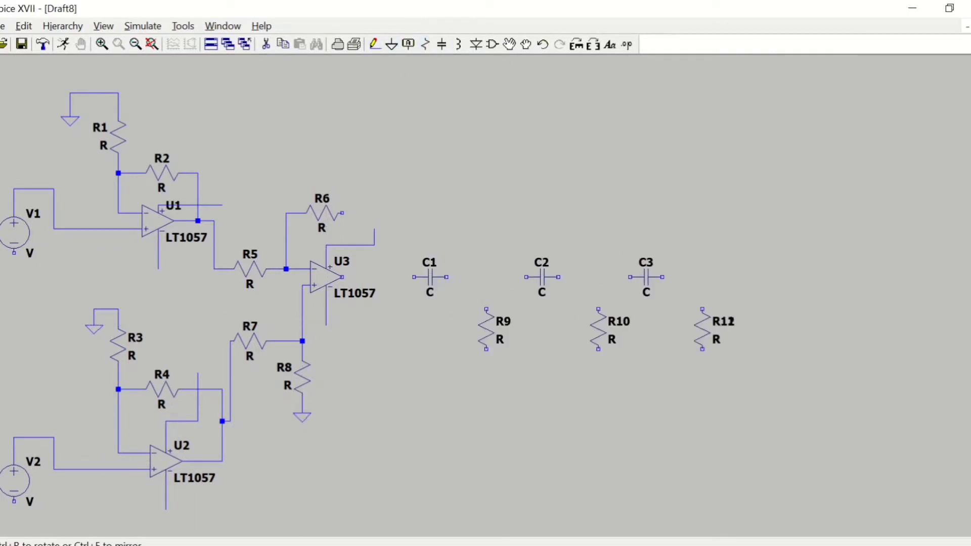
key(Escape)
Wire U3's output through the capacitors with R9 and R10 tapped between them, and connect R6's free end to U3's output
click(375, 45)
click(343, 278)
click(631, 277)
click(486, 309)
click(486, 277)
click(598, 309)
click(598, 277)
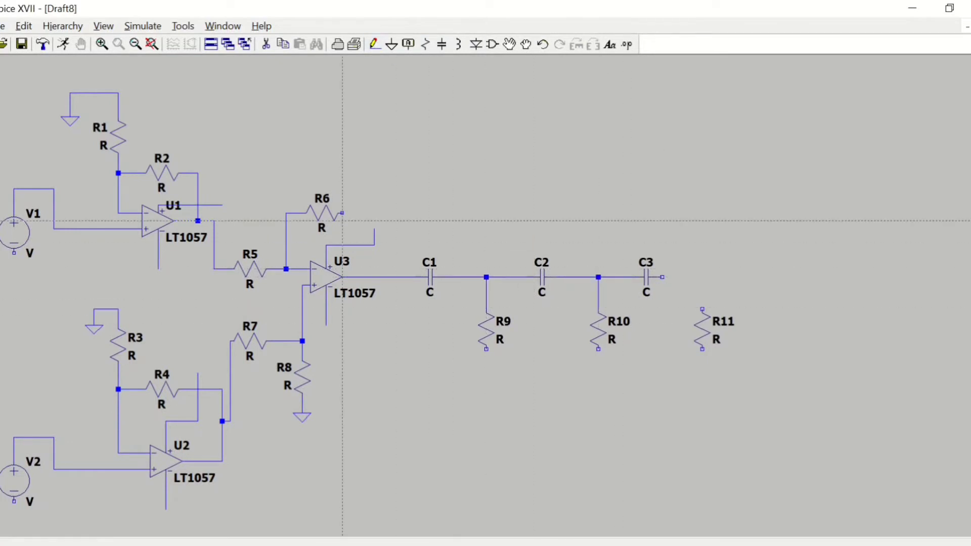
click(342, 213)
Place a fourth LT1057 op amp, U4, to the right of capacitor C3
click(492, 45)
drag(510, 415, 349, 415)
double_click(344, 344)
drag(349, 415, 442, 416)
click(416, 337)
click(574, 437)
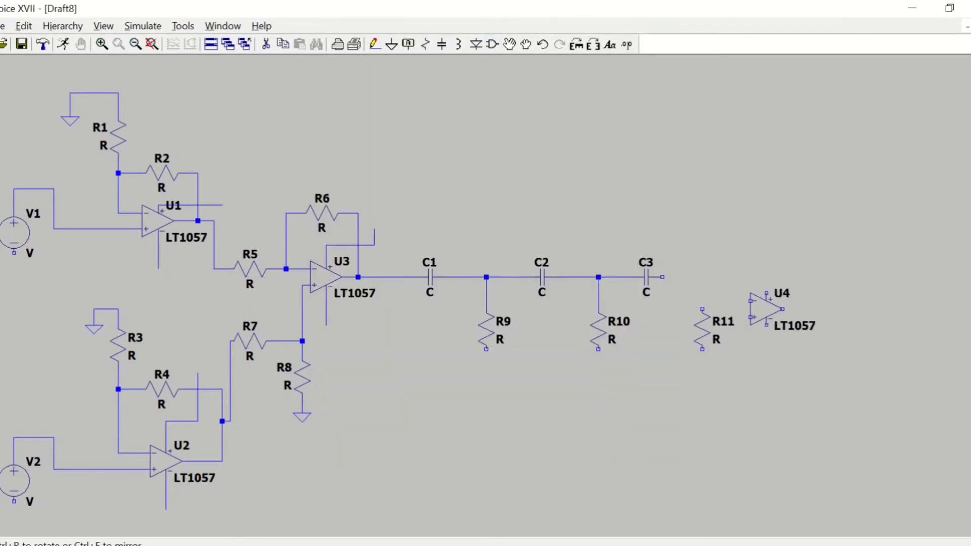
click(759, 269)
Place vertical resistor R12 and horizontal R13 above U4, and horizontal R14 to the right of U4
key(r)
click(718, 145)
key(ctrl+r)
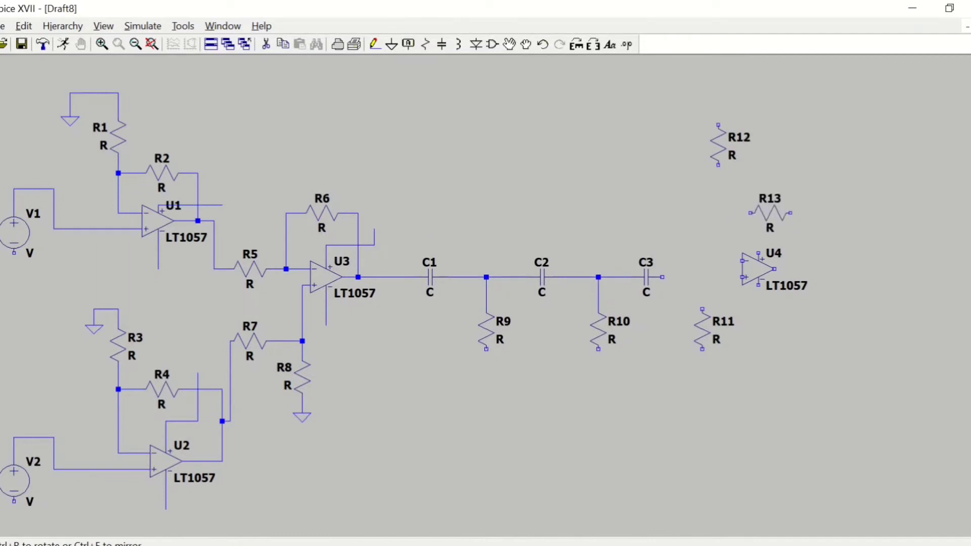
click(763, 205)
click(875, 269)
Wire C3 to U4's non-inverting input and connect R11's upper end to that wire
click(374, 45)
click(662, 277)
click(743, 278)
click(703, 310)
click(702, 277)
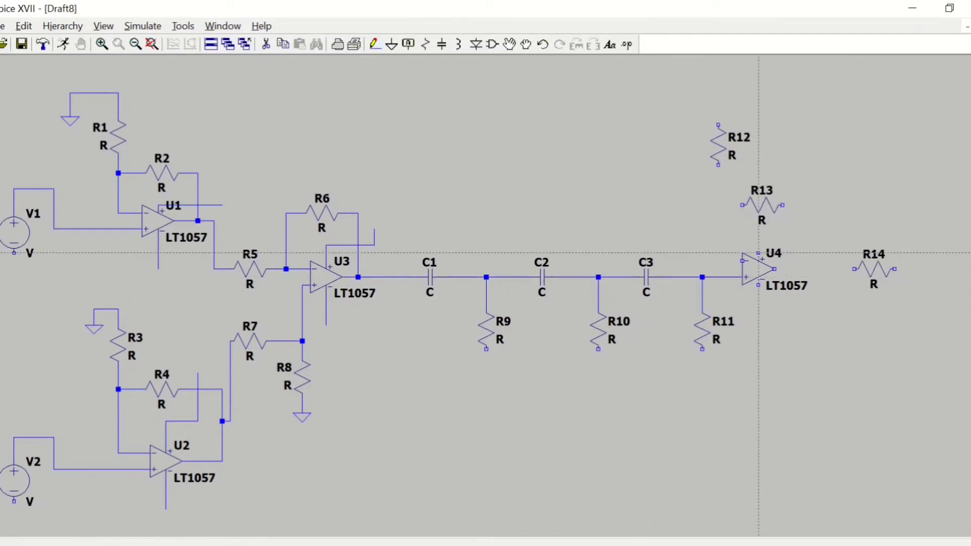
Wire U4's output to R14 and R13, and connect R12 and R13 to U4's inverting input
click(774, 269)
click(854, 269)
click(718, 165)
click(743, 261)
click(798, 269)
Draw an open supply wire upward from U4's positive supply pin
click(759, 253)
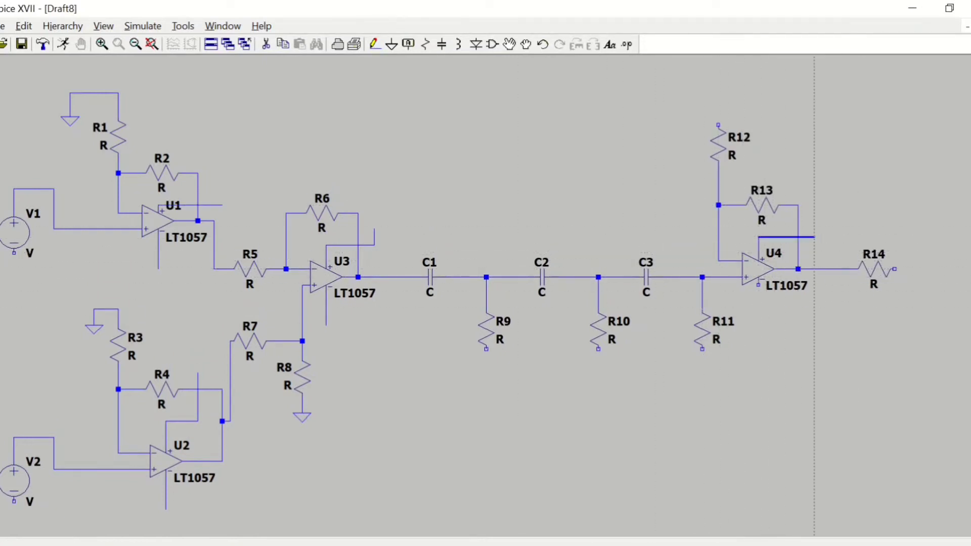
click(815, 237)
click(815, 213)
key(Escape)
Place ground symbols below R9, R10 and R11 and one beside the upper end of R12
click(391, 45)
click(486, 373)
click(599, 374)
click(702, 374)
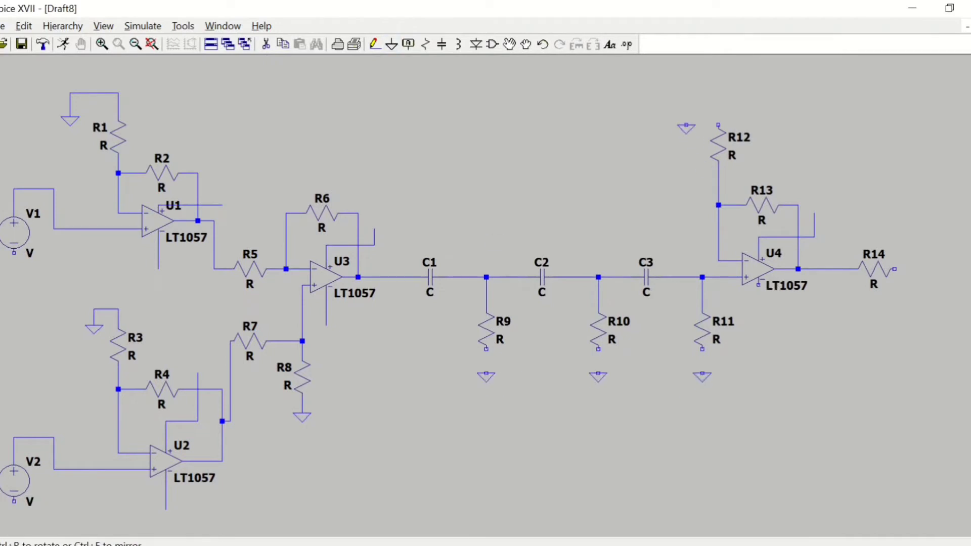
click(687, 125)
Wire R12's upper end and the lower ends of R9, R10 and R11 to their ground symbols
click(375, 45)
click(718, 125)
click(687, 101)
click(686, 125)
click(487, 349)
click(486, 373)
click(702, 349)
click(702, 374)
key(Escape)
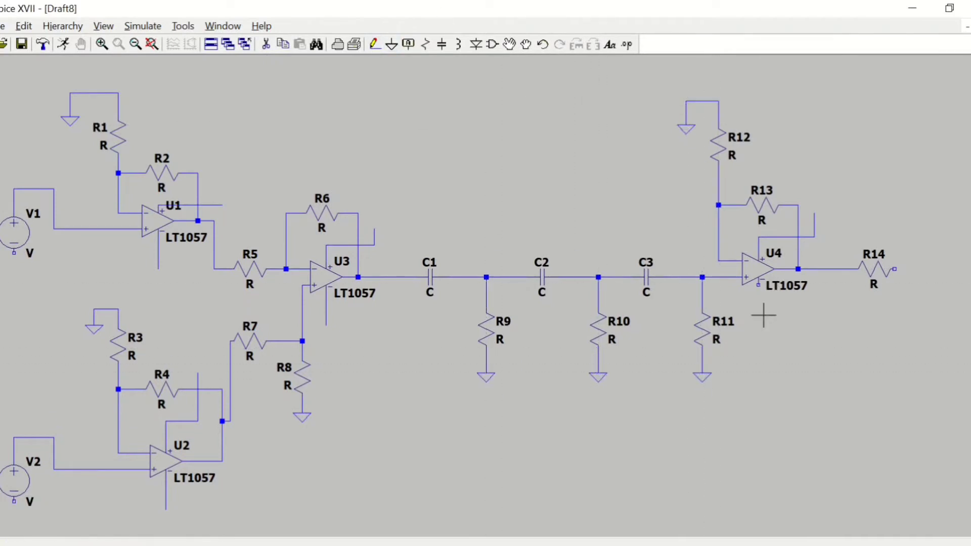
Place ground symbols below voltage sources V1 and V2 and wire each source's negative terminal to its ground
click(391, 44)
click(115, 277)
click(115, 366)
click(375, 44)
click(115, 94)
click(116, 117)
click(115, 342)
click(115, 366)
key(Escape)
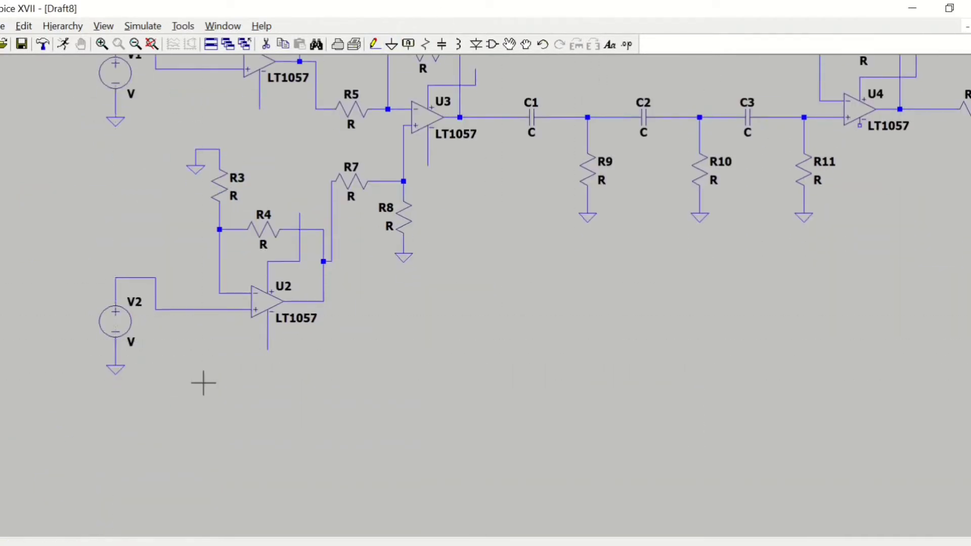
Place capacitor C4 below the wire path after R14, with a ground symbol beneath it
scroll(203, 383, down, 2)
click(610, 45)
click(666, 201)
click(441, 44)
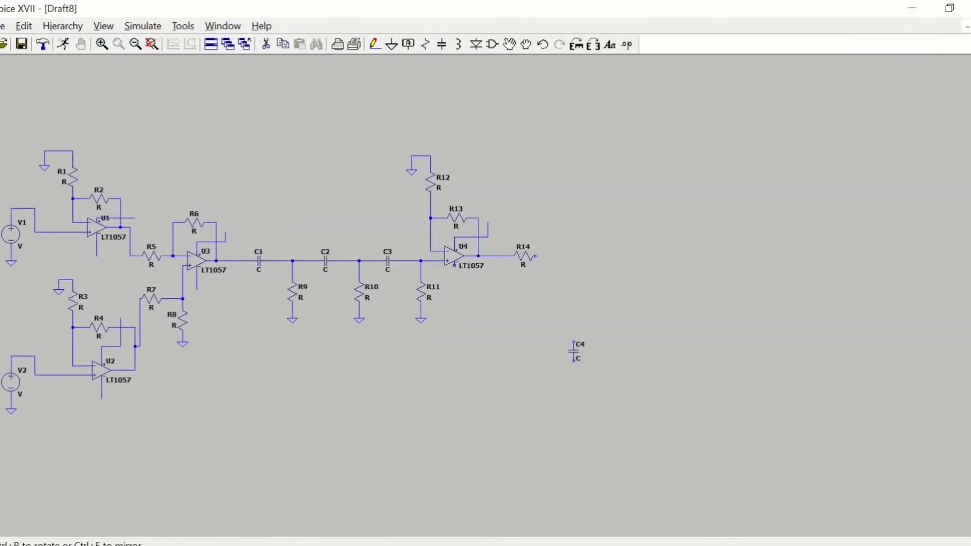
click(560, 303)
click(391, 44)
click(559, 333)
Place an LT1057 op-amp beyond R14 as U5, level with the U4 stage
click(492, 44)
click(570, 430)
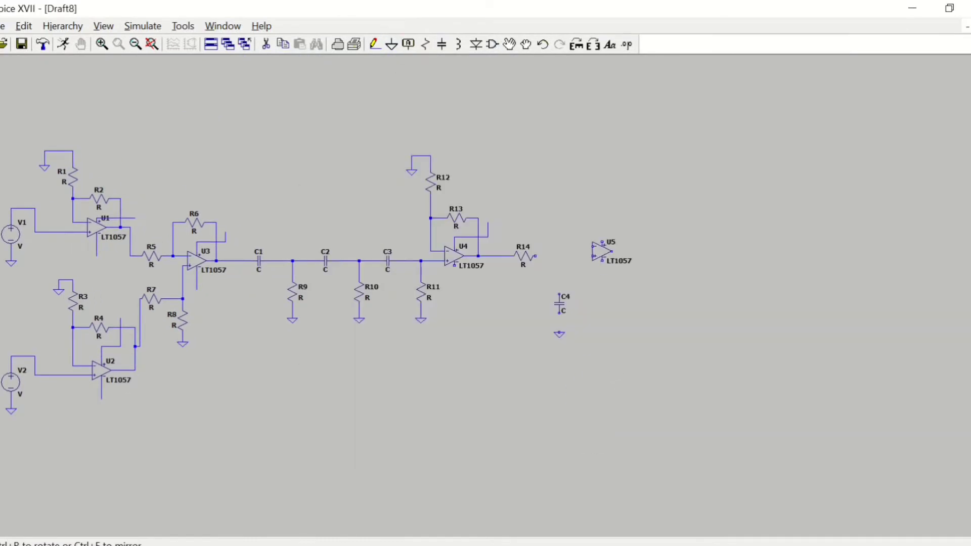
click(602, 252)
key(Escape)
Place resistors R15 and R16 above U5 and R17 to R20 beyond it, plus a ground symbol below R19
click(425, 45)
click(573, 177)
key(ctrl+r)
click(599, 215)
click(686, 251)
key(ctrl+r)
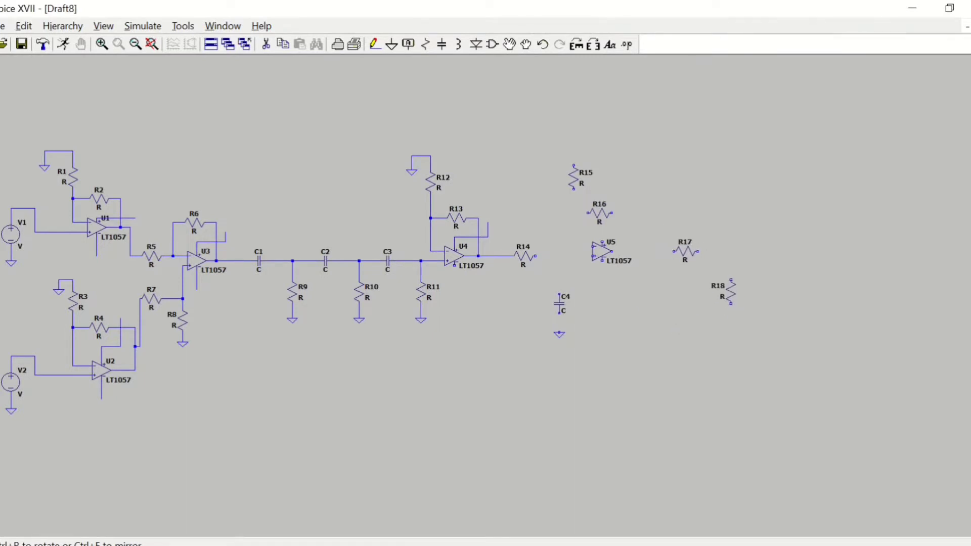
click(722, 287)
key(ctrl+r)
click(757, 332)
key(Escape)
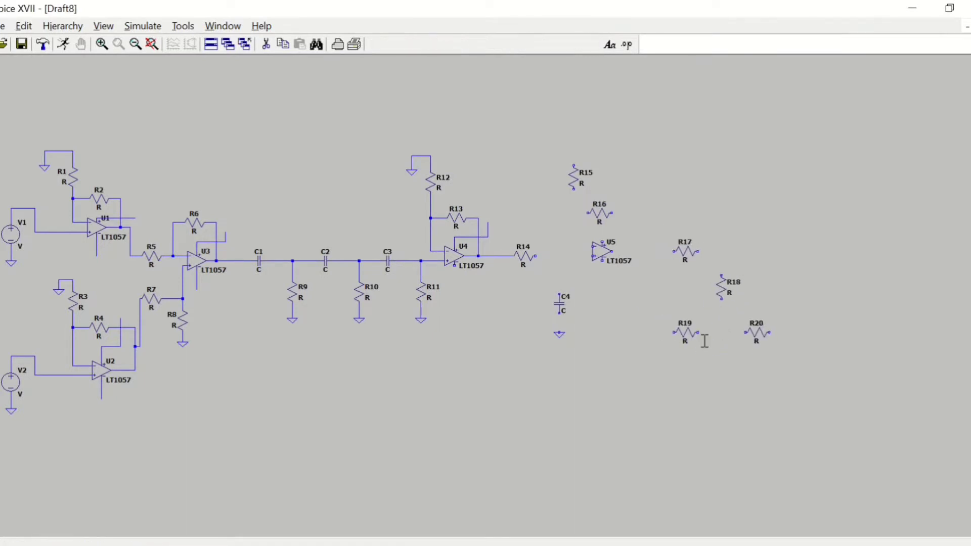
key(g)
click(674, 357)
key(Escape)
Wire R14 to U5's non-inverting input and connect C4 between that wire and its ground symbol
key(F3)
click(536, 256)
click(593, 256)
click(559, 330)
click(560, 256)
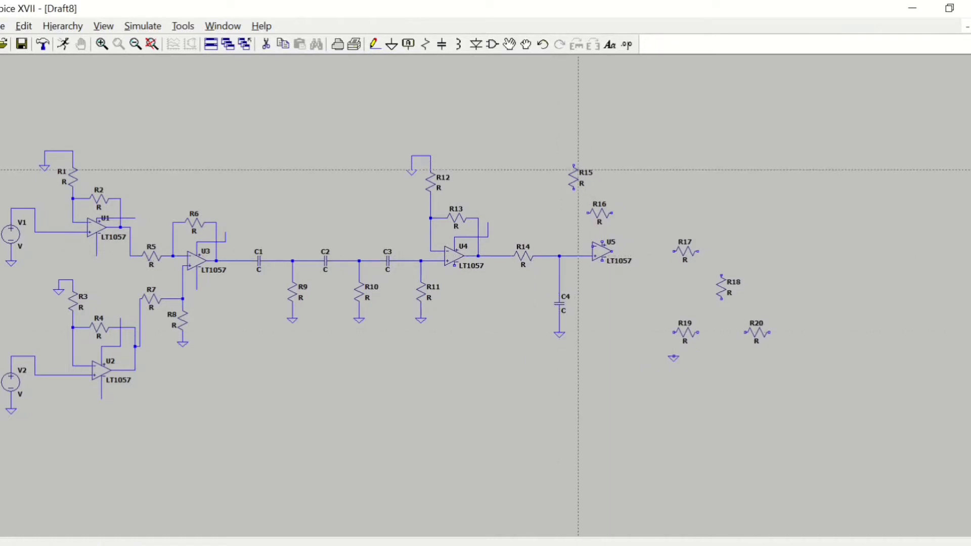
Wire R15 and R16 to U5's inverting input, and U5's output to R17 and R16
click(573, 189)
click(592, 246)
click(612, 251)
click(674, 251)
click(612, 213)
click(631, 251)
Draw an open supply wire from U5's positive supply pin, ending upward past R16
click(603, 233)
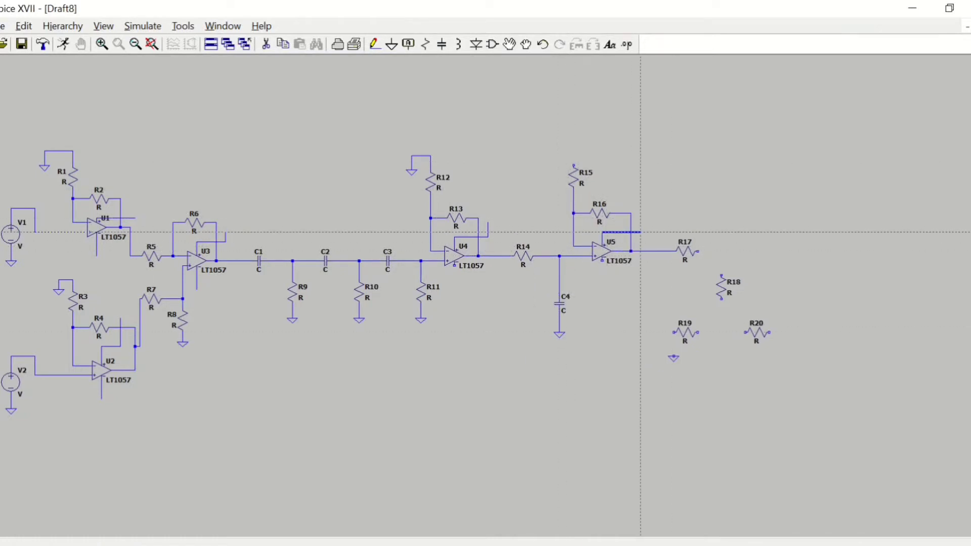
click(645, 222)
key(Escape)
Wire R19 to its ground symbol and to R20, and connect R18's lower end to the wire between them
click(674, 332)
click(673, 358)
click(697, 332)
click(746, 332)
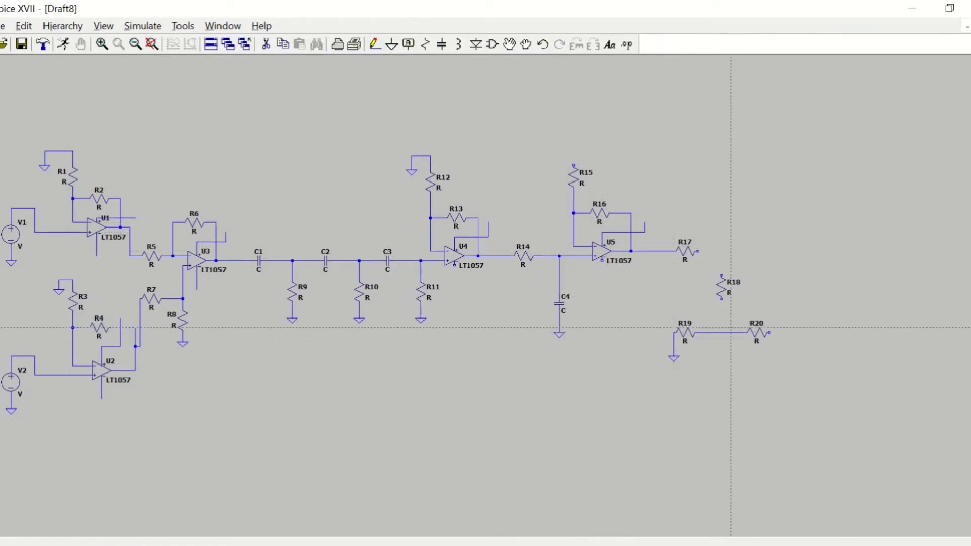
click(721, 300)
click(722, 332)
Draw an open wire down from U5's negative supply pin, and ground R15's upper end
click(602, 261)
click(602, 280)
key(g)
click(550, 161)
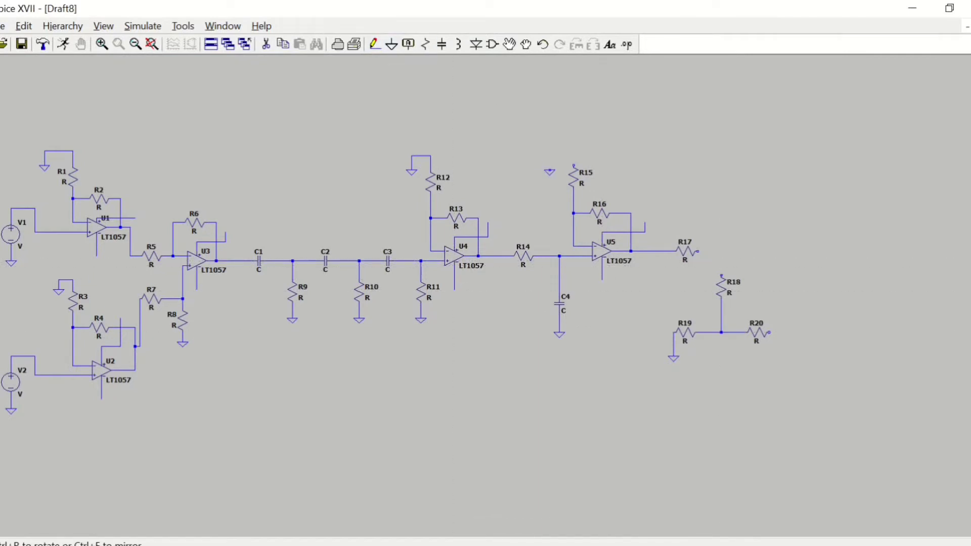
key(F3)
click(574, 156)
click(550, 156)
Extend an open wire from R20's free end and place an LT1057 op-amp beyond R17 as U6
click(769, 332)
click(798, 332)
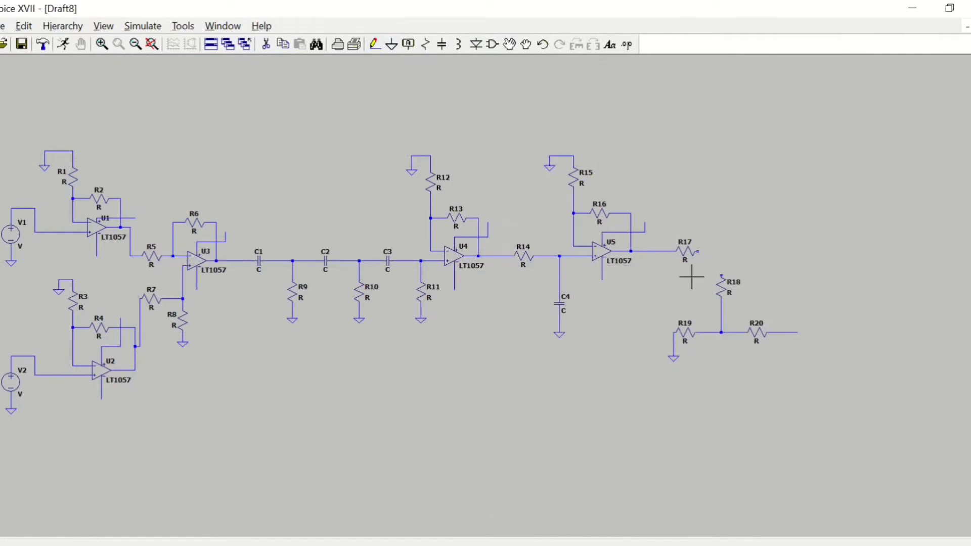
click(493, 44)
key(Return)
click(768, 246)
Place vertical resistor R21 and horizontal resistor R22 above U6, with a ground symbol beside R21's upper end
key(r)
click(731, 182)
key(ctrl+r)
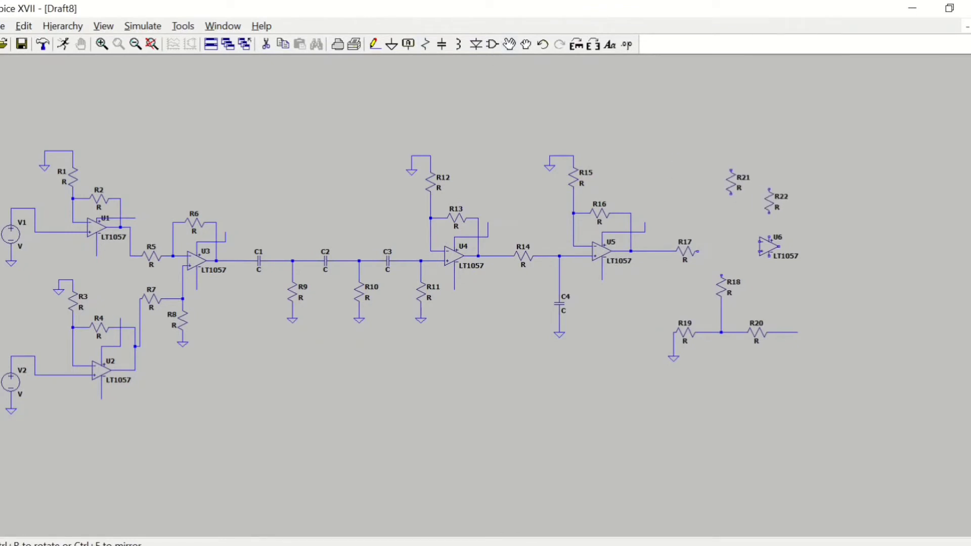
click(766, 213)
key(Escape)
key(g)
click(716, 171)
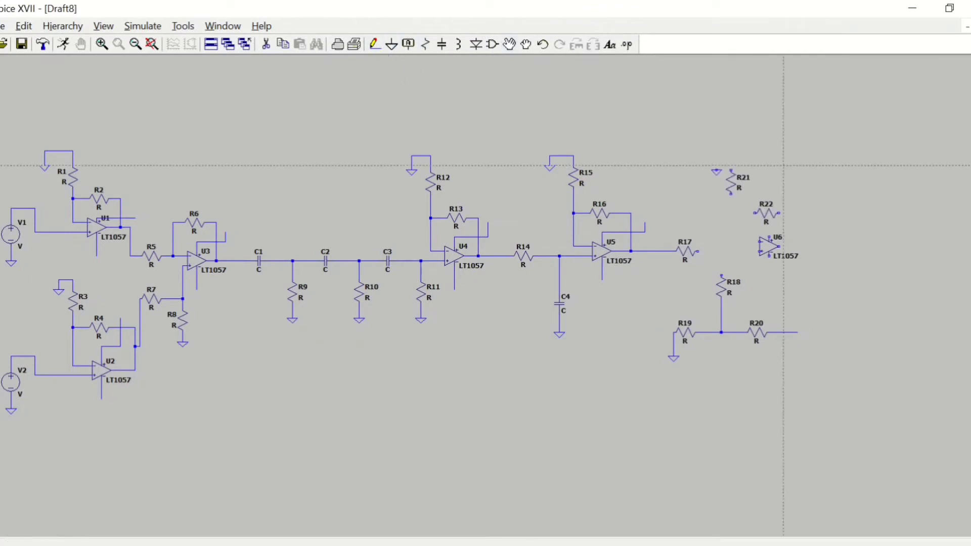
Wire R21's upper end to ground, and connect its lower end and R22 to U6's inverting input
key(F3)
click(717, 156)
click(731, 156)
click(731, 213)
click(761, 242)
Wire R17 to U6's non-inverting input and U6's output to R22's free end
click(698, 251)
click(762, 250)
click(778, 246)
click(797, 213)
click(780, 213)
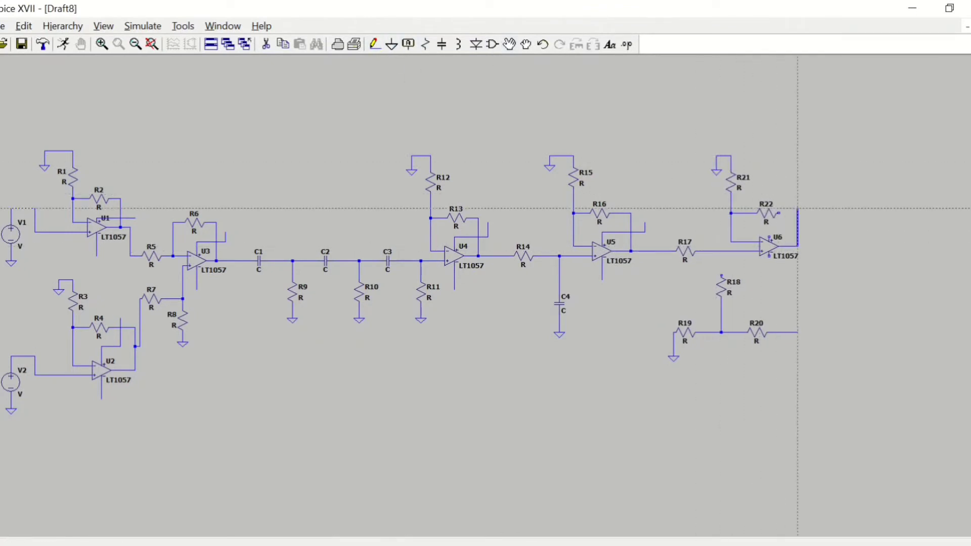
Connect R18's upper end to the wire between R17 and U6, and draw open supply wires from U6's supply pins
click(721, 276)
click(721, 251)
click(769, 257)
click(793, 275)
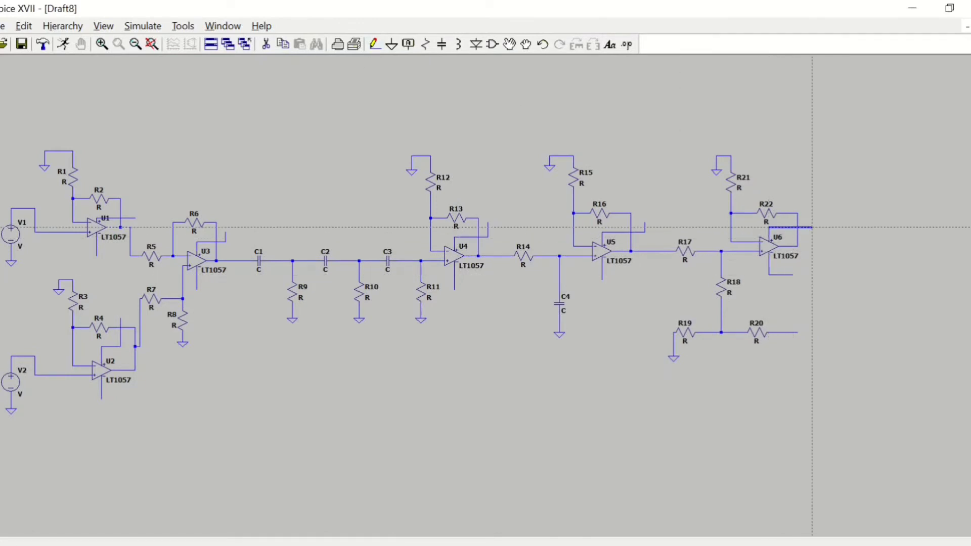
Make V1 a sine source with 0 DC offset, 1m amplitude and a frequency of 20
right_click(11, 234)
click(479, 304)
click(269, 161)
click(452, 276)
text(0)
key(Tab)
text(1m)
key(Tab)
text(20)
key(Return)
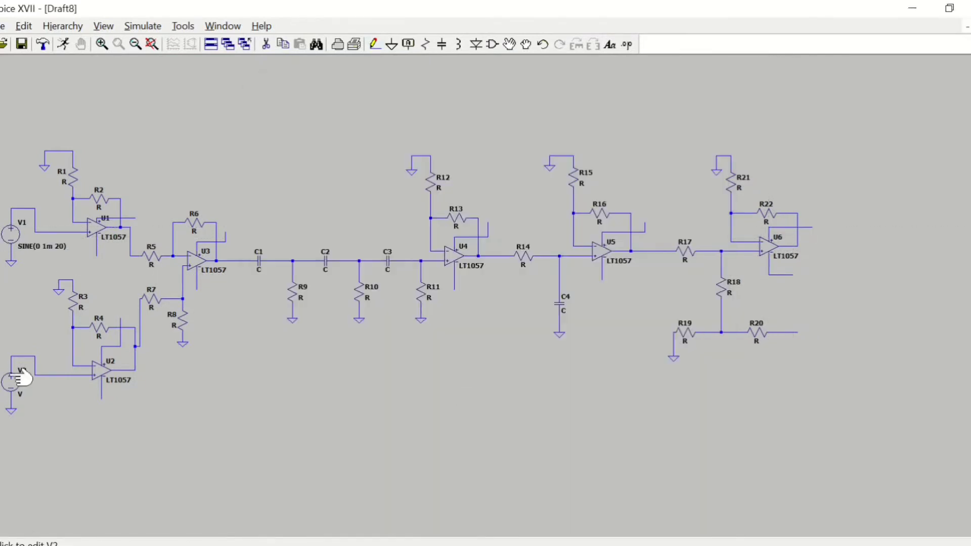
Make V2 a sine source with 0 DC offset, 2m amplitude and a frequency of 20
right_click(11, 380)
click(269, 161)
key(Return)
Set R1 and R3 to 1k and the feedback resistors R2 and R4 to 9k
right_click(73, 185)
text(1k)
key(Return)
right_click(99, 200)
text(9k)
key(Return)
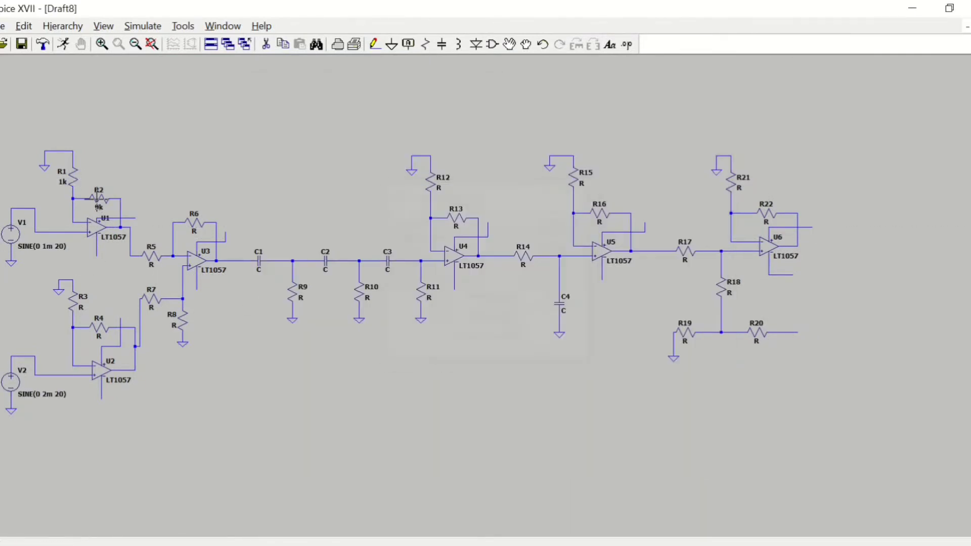
right_click(75, 303)
text(1k)
key(Return)
Set the differential stage resistors R5, R6, R7 and R8 to 1k each
right_click(151, 256)
text(1k)
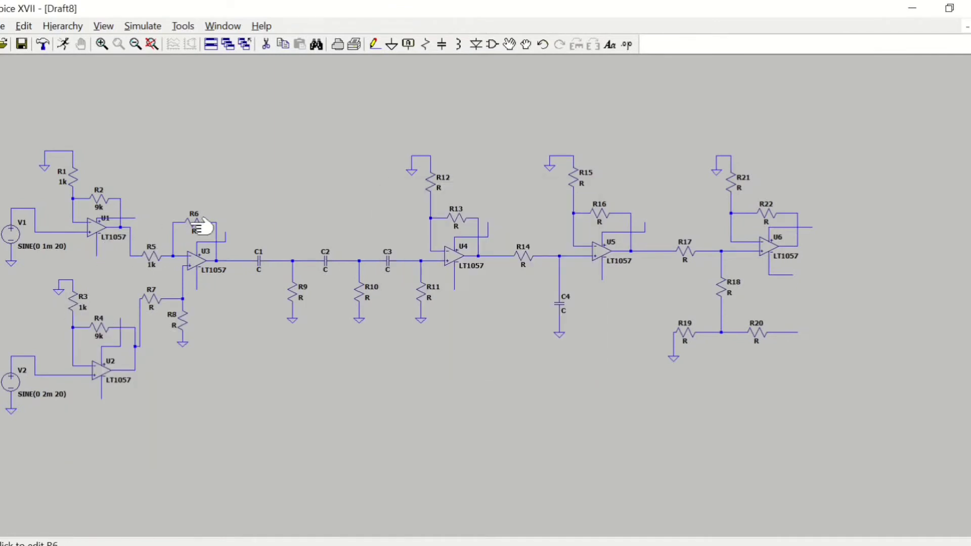
right_click(193, 222)
text(1k)
key(Return)
right_click(151, 298)
text(1k)
key(Return)
right_click(180, 318)
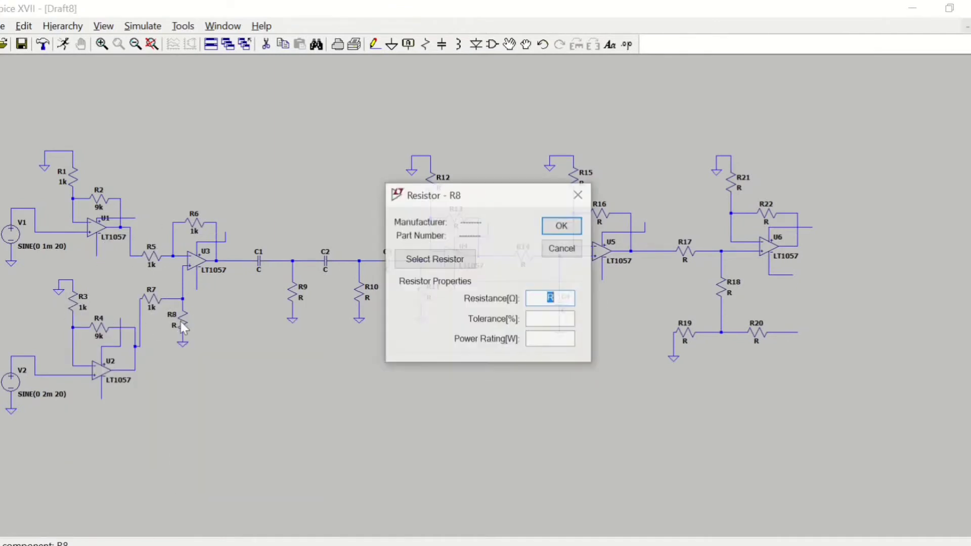
text(1k)
Set the high-pass filter capacitors C1, C2 and C3 to 1m each
right_click(259, 261)
text(1m)
right_click(326, 261)
right_click(388, 262)
Set the high-pass filter resistors R9, R10 and R11 to 30k each
right_click(293, 293)
text(30k)
right_click(359, 293)
right_click(421, 293)
text(30k)
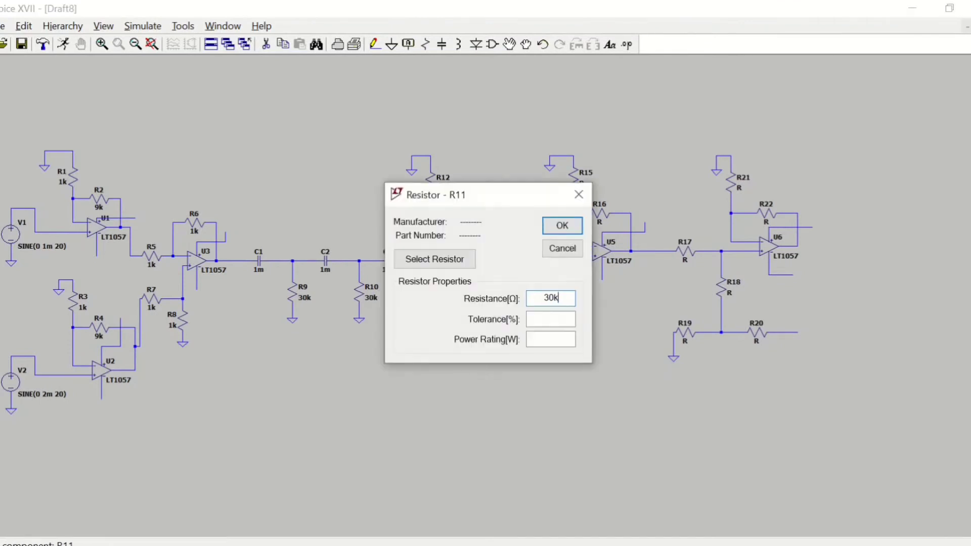
Set R12 and R15 to 1k, R13 and R16 to 9k, and R14 to 5
right_click(430, 182)
right_click(456, 219)
right_click(523, 256)
text(5)
right_click(574, 177)
right_click(599, 214)
text(9k)
Set resistors R17 to R22 around the U6 stage to 1k each
right_click(685, 251)
right_click(731, 182)
right_click(767, 214)
text(1k)
right_click(721, 288)
text(1k)
right_click(685, 333)
text(1k)
right_click(757, 333)
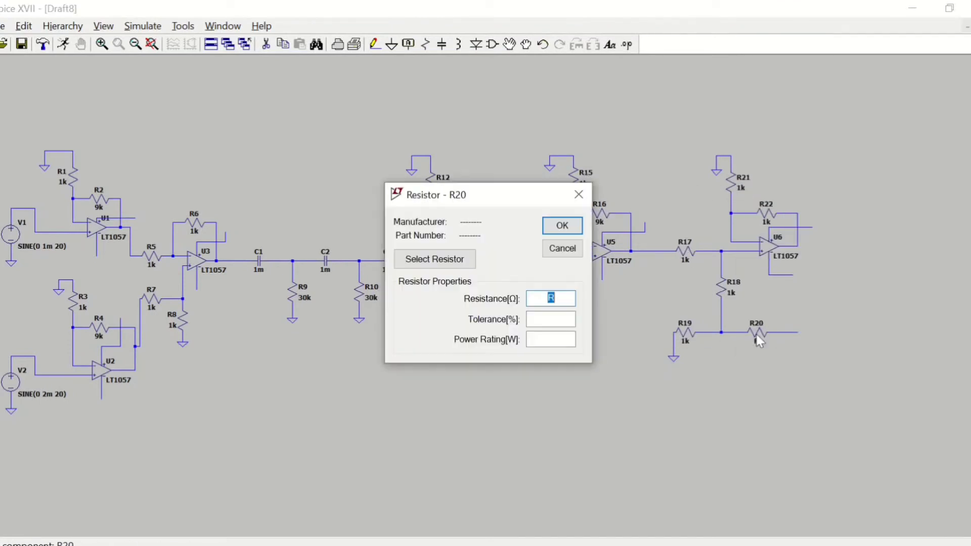
text(1k)
Attach the net label +15v to the positive supply wires of all six op-amps and to R20's open wire
key(F4)
text(+15v)
key(Return)
click(136, 218)
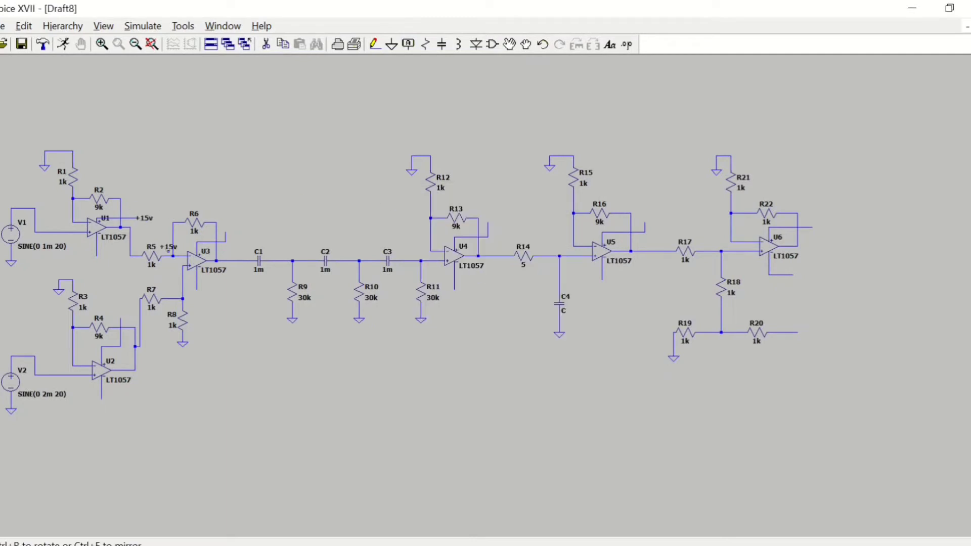
click(120, 315)
click(226, 233)
click(488, 223)
click(644, 223)
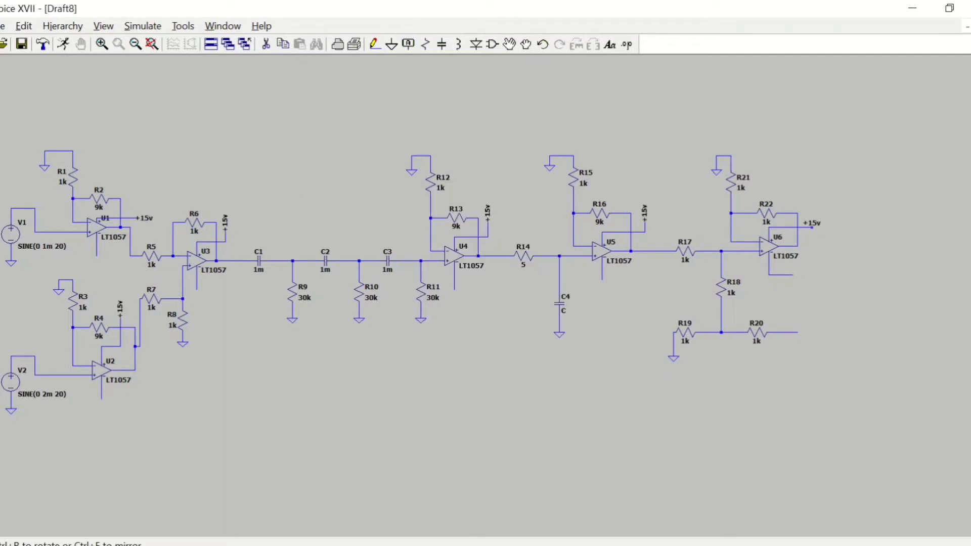
click(812, 228)
click(798, 332)
Place two battery components, V3 and V4, side by side below the U4 stage
key(F2)
text(battery)
key(Return)
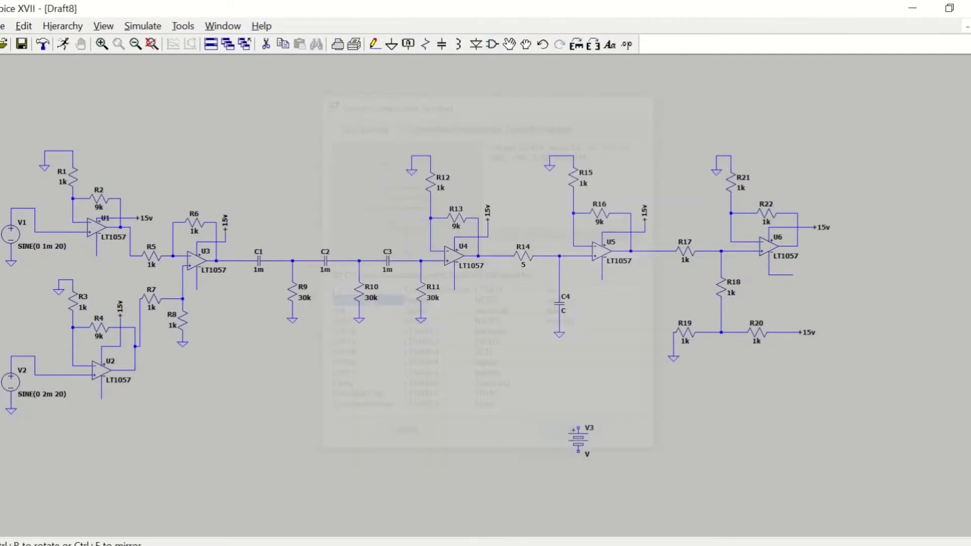
click(460, 387)
click(502, 387)
key(F3)
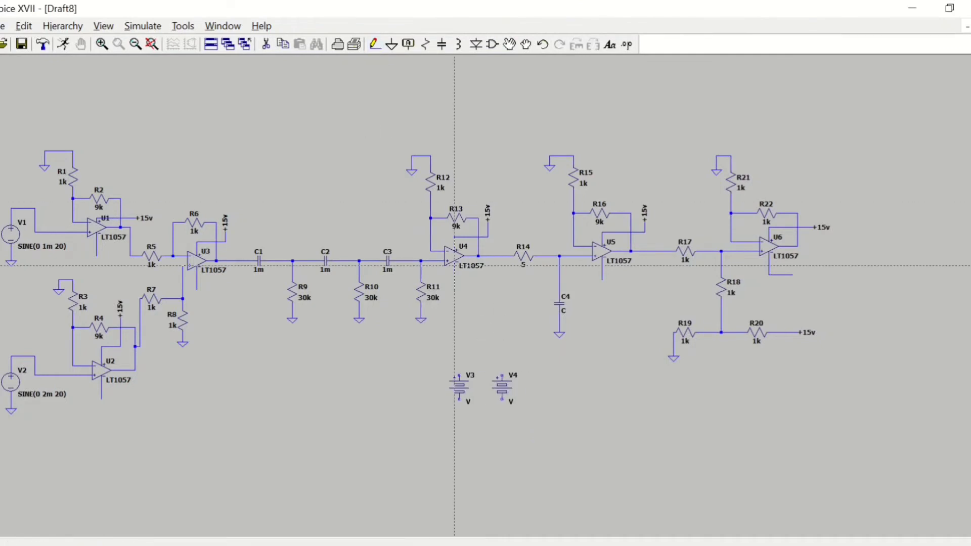
Draw wires up from the positive terminals of batteries V3 and V4 and ground both negative terminals
click(459, 375)
click(375, 44)
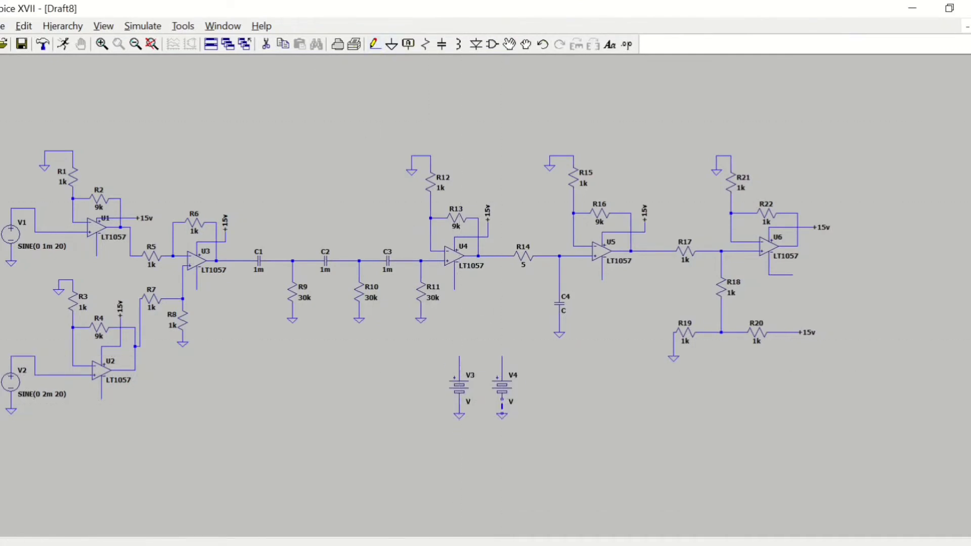
click(459, 418)
click(502, 418)
Attach the net label +15v to the wire on V3's positive terminal
key(F4)
text(+15v)
key(Return)
click(459, 356)
Attach the net label -15v to the negative supply wires of all six op-amps and to V4's positive-terminal wire
key(F4)
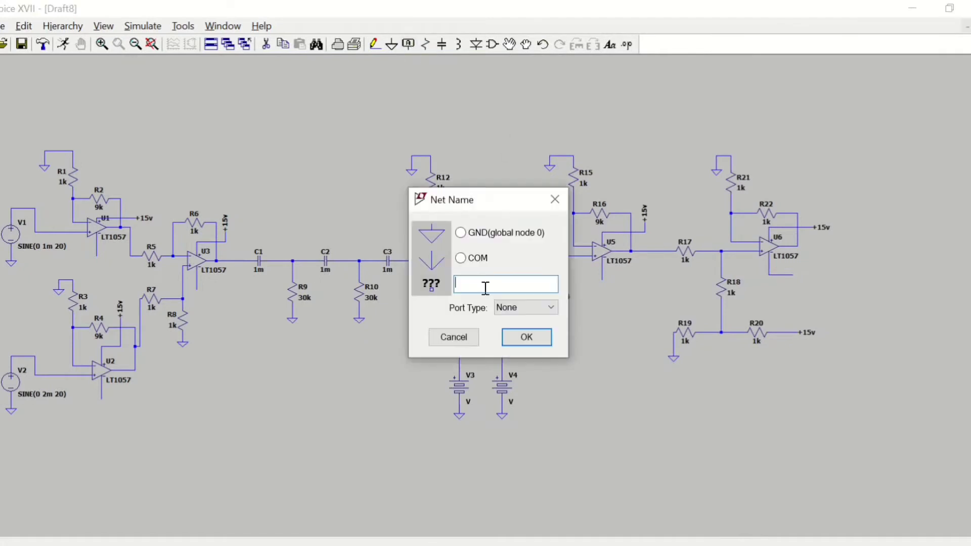
text(-15v)
key(Return)
click(97, 256)
click(101, 399)
click(196, 289)
click(455, 290)
click(502, 357)
click(602, 279)
click(793, 275)
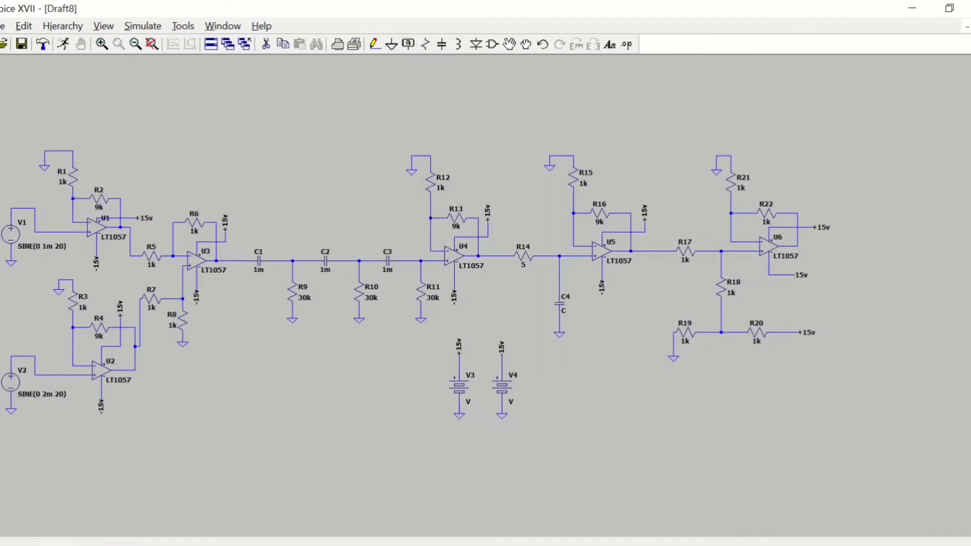
key(Escape)
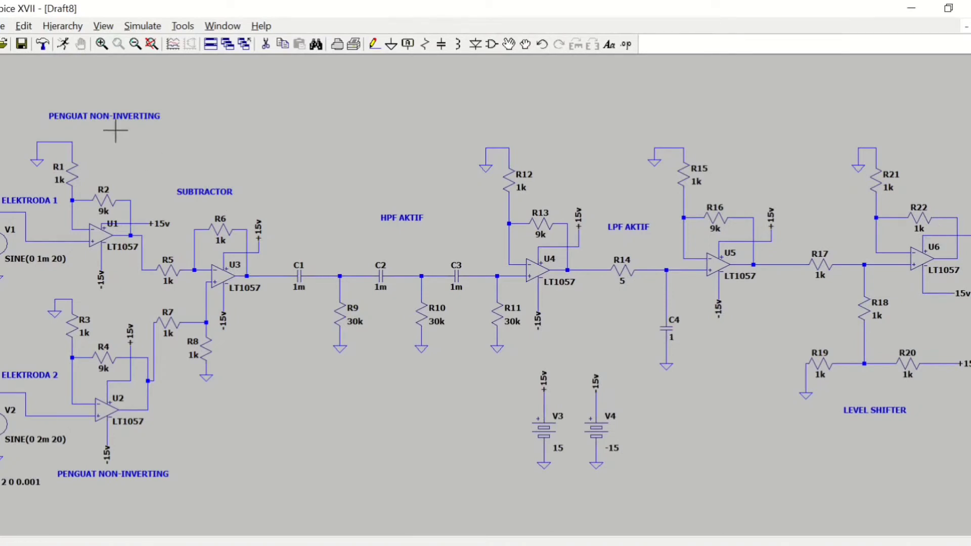
Run the transient simulation and plot the voltage of the electrode 1 input at V1
click(63, 44)
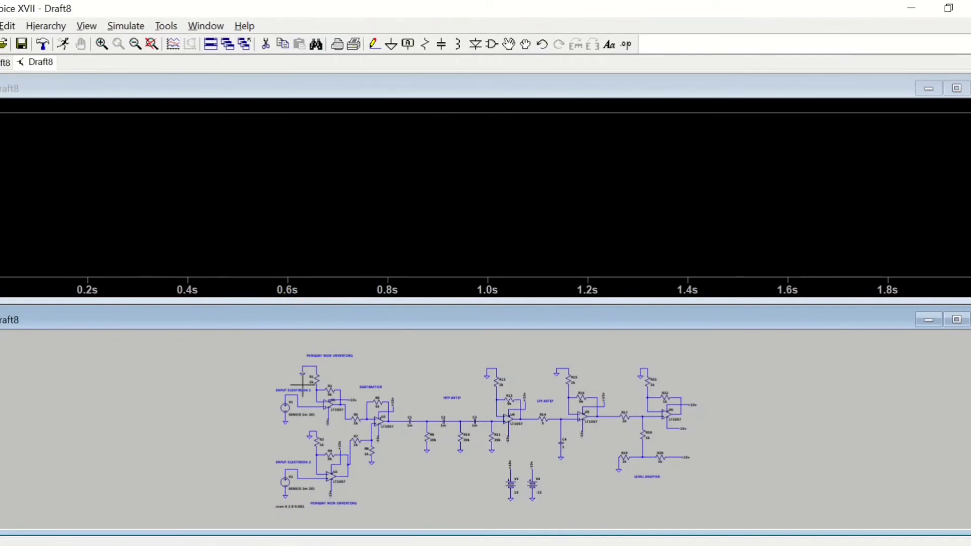
scroll(303, 385, up, 3)
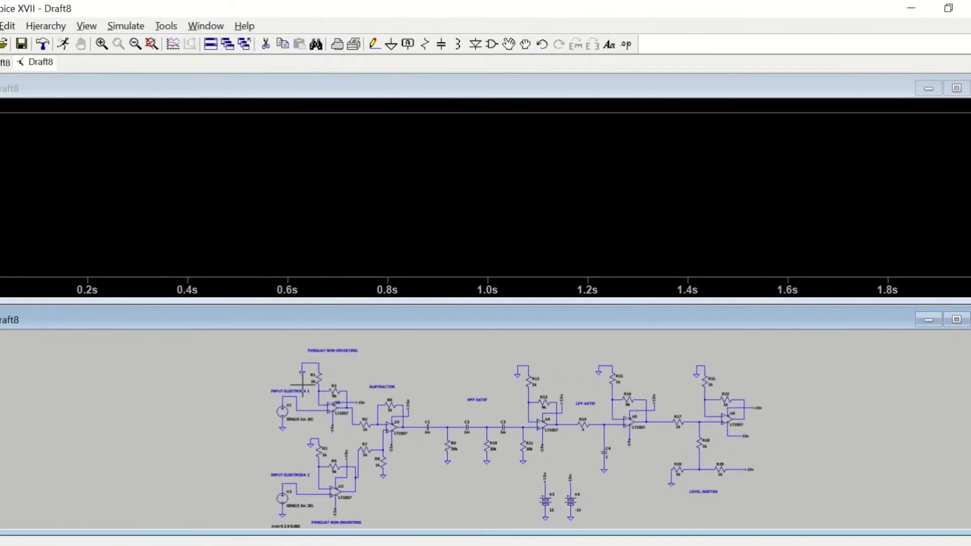
scroll(303, 384, up, 1)
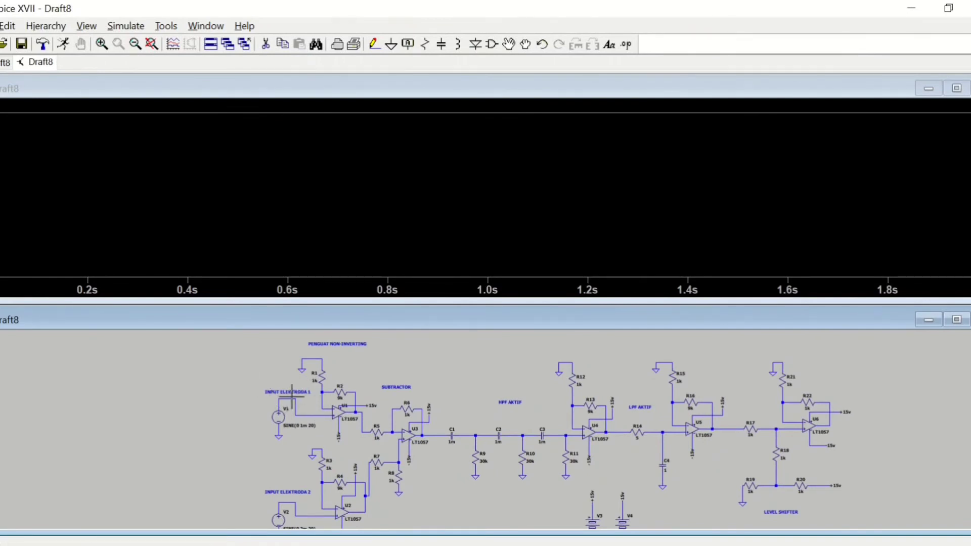
click(291, 397)
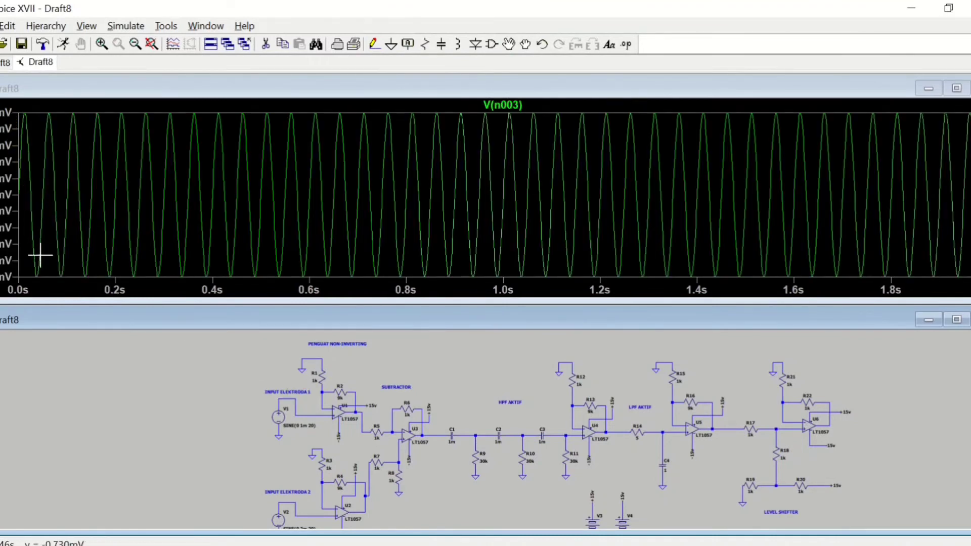
Add a second plot pane and plot the voltage of the electrode 2 input at V2 in it
right_click(144, 192)
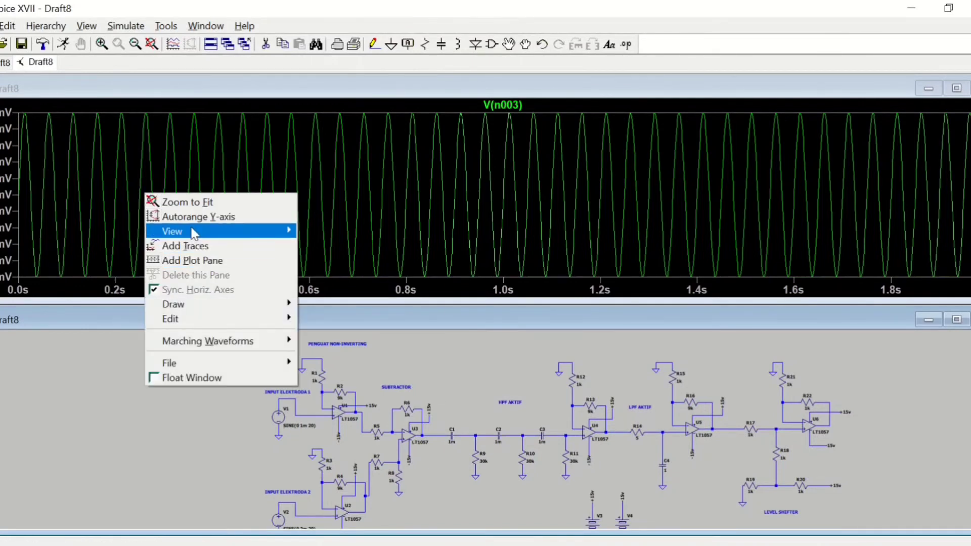
click(196, 261)
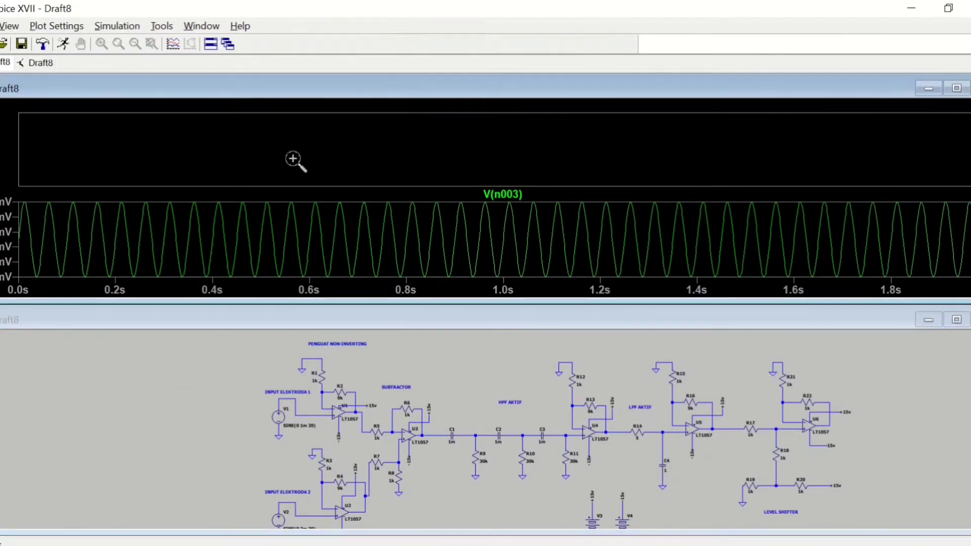
click(209, 408)
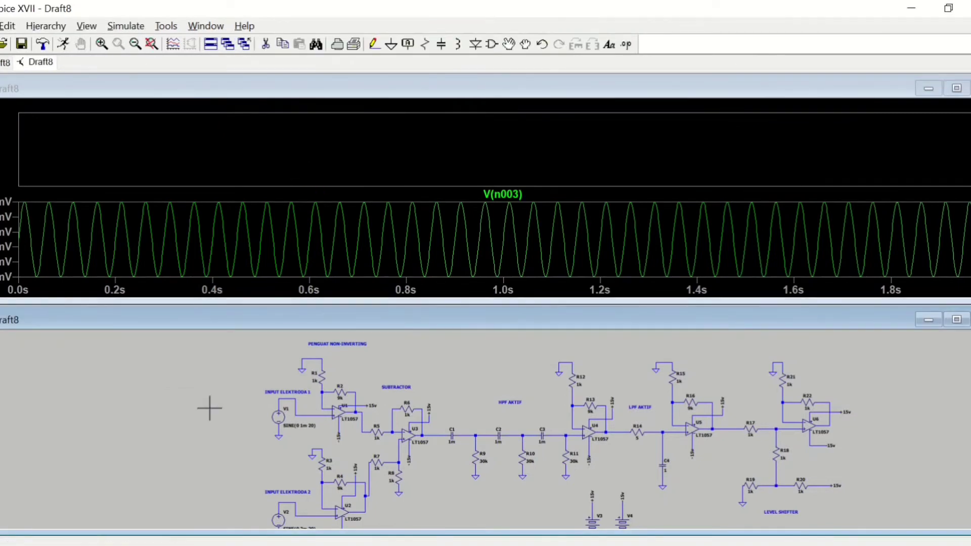
click(290, 499)
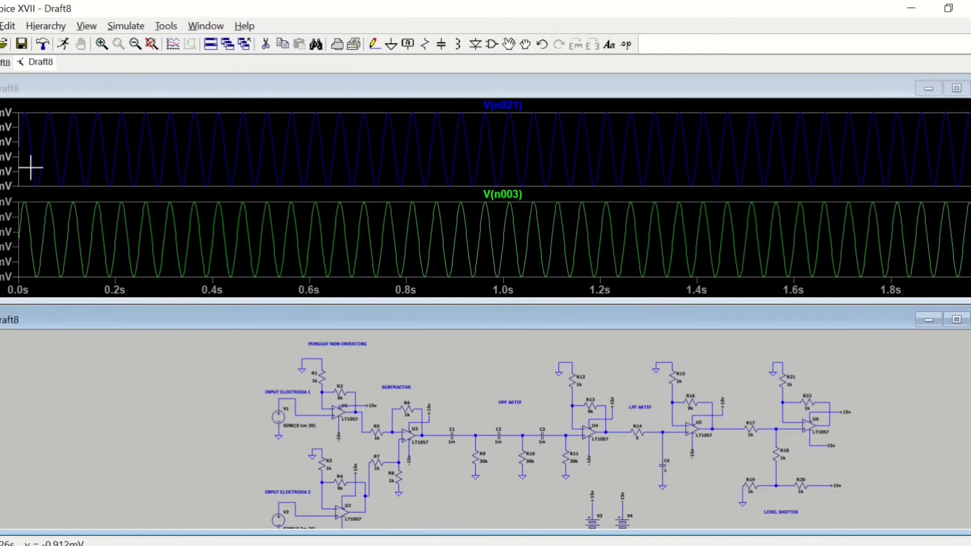
Add two more plot panes and plot the output of non-inverting amplifier U1 in the lower empty one
right_click(87, 170)
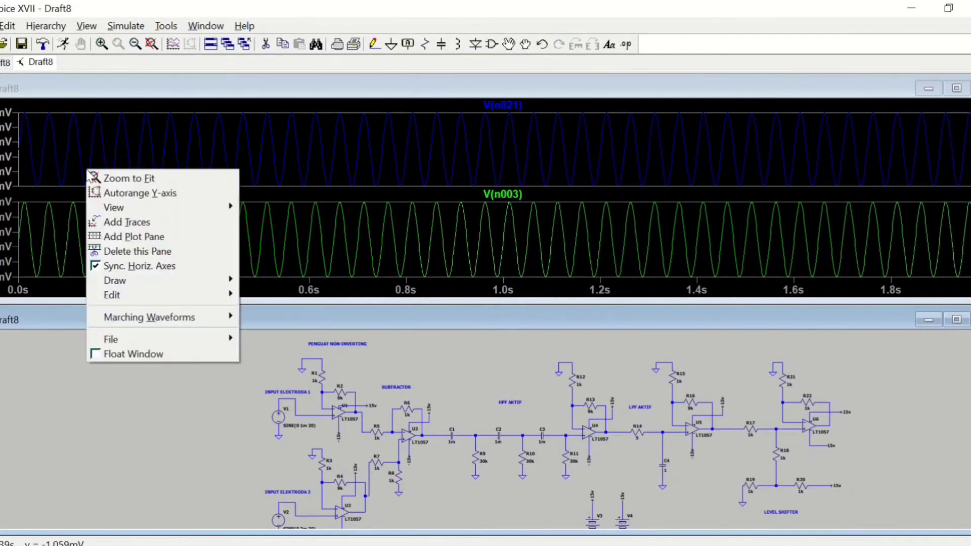
click(134, 237)
right_click(126, 141)
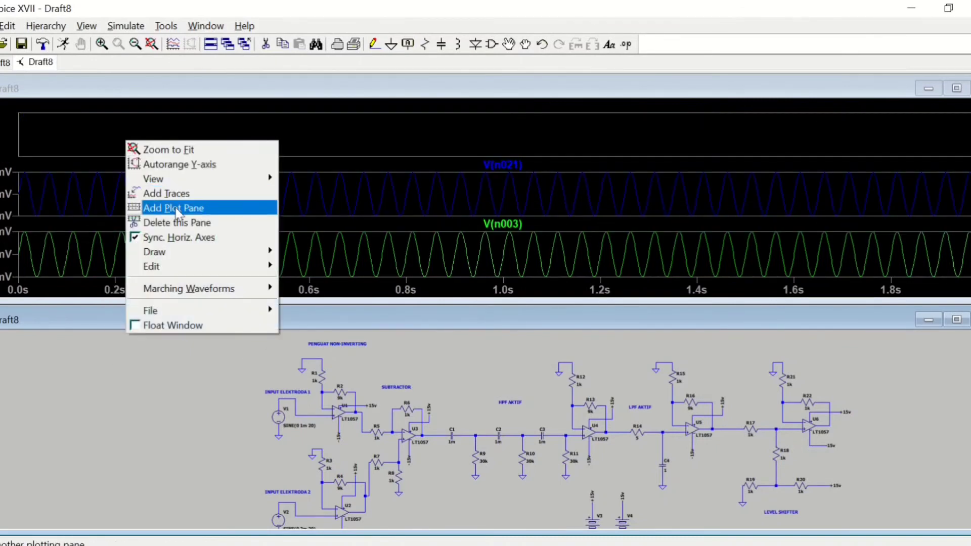
click(172, 208)
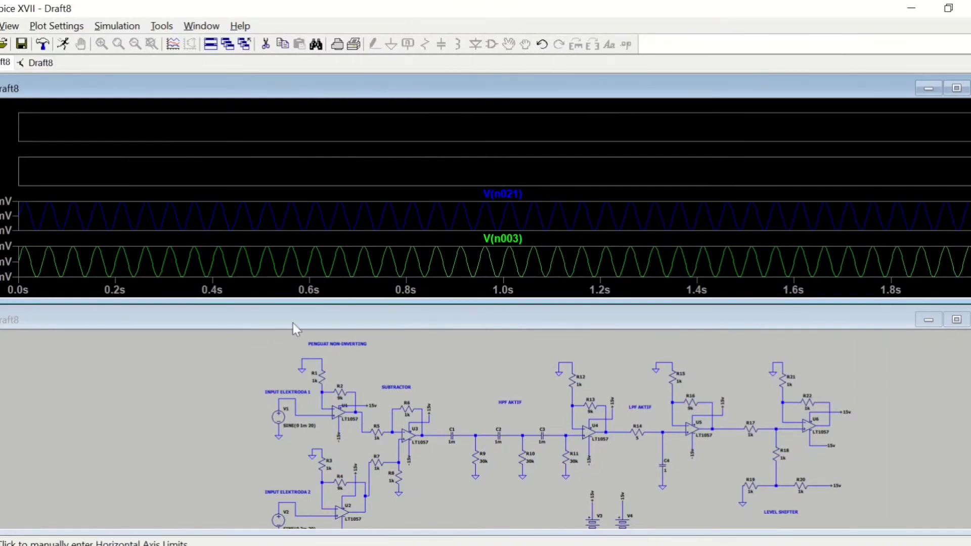
click(355, 389)
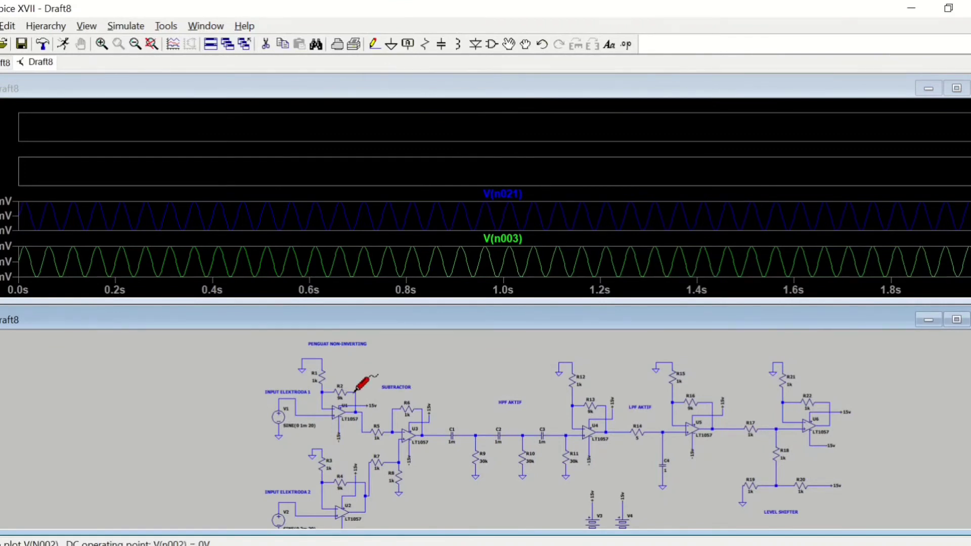
click(356, 390)
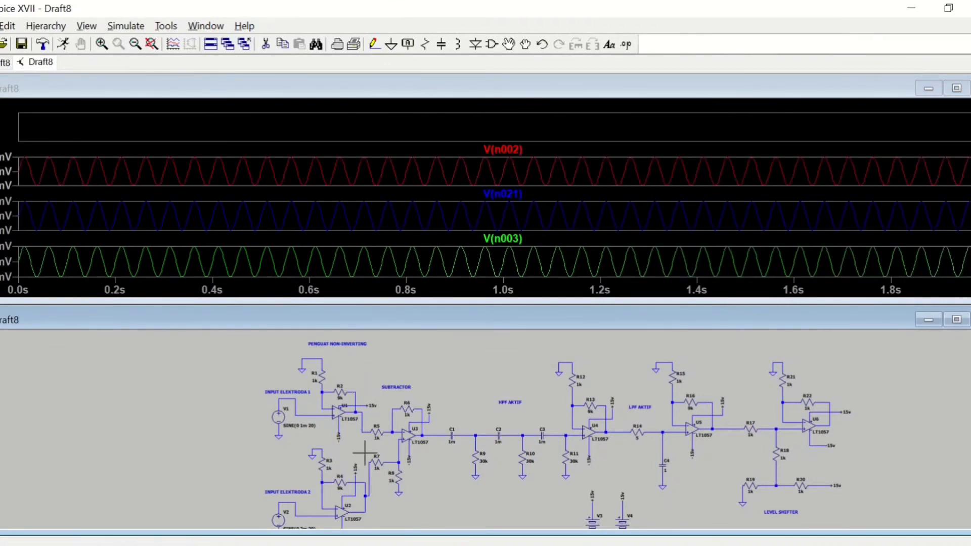
Plot the output of non-inverting amplifier U2 in the remaining empty pane
click(271, 133)
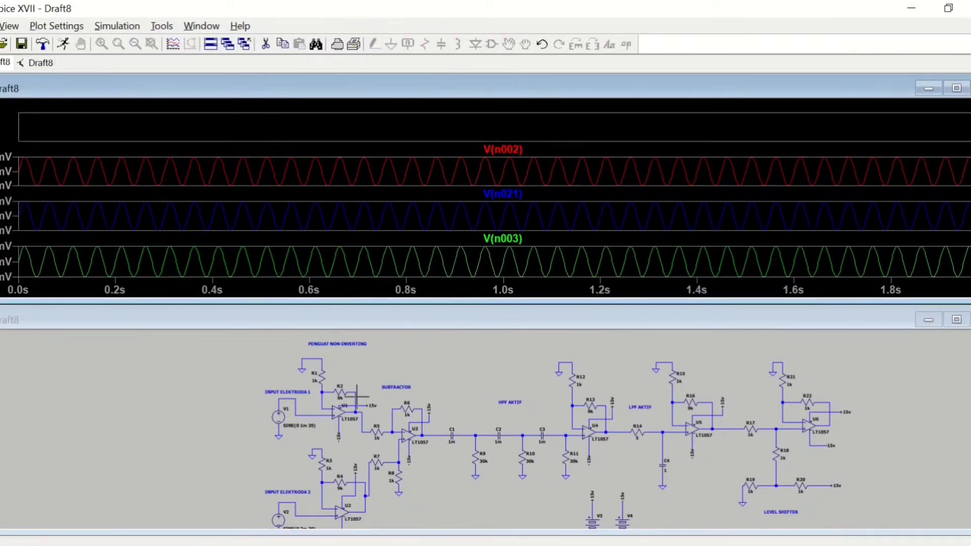
click(369, 484)
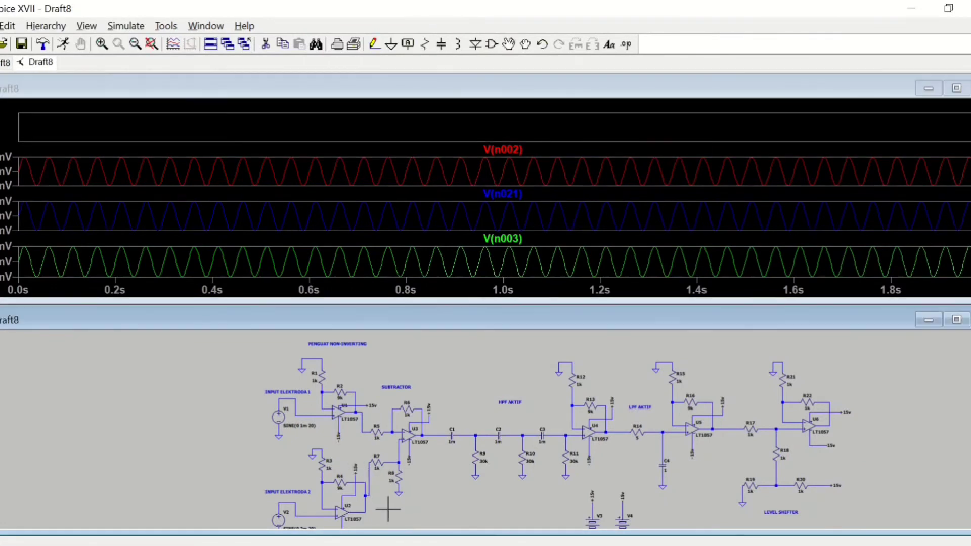
click(368, 481)
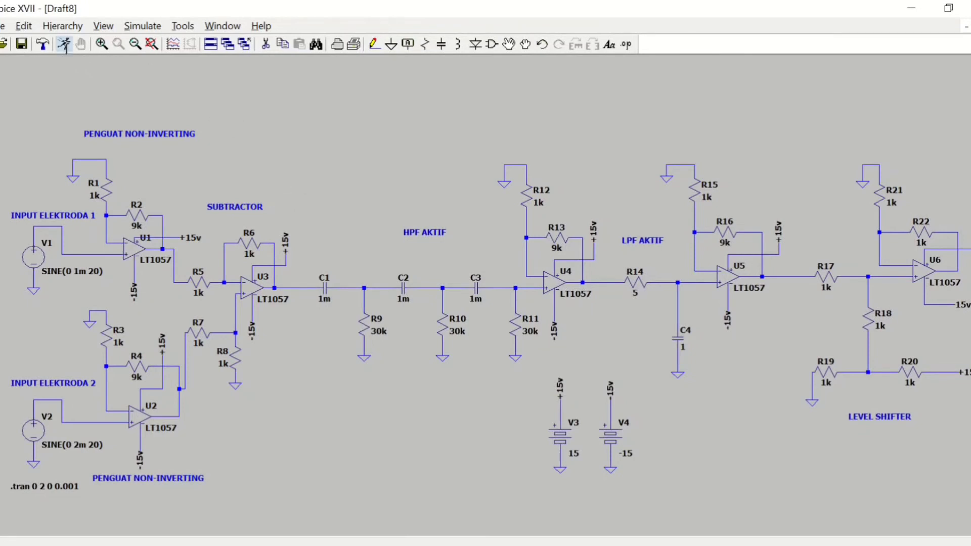
Rerun the simulation and plot the output of subtractor U3, with the high-pass filter node at U4's input in an added second pane
click(63, 44)
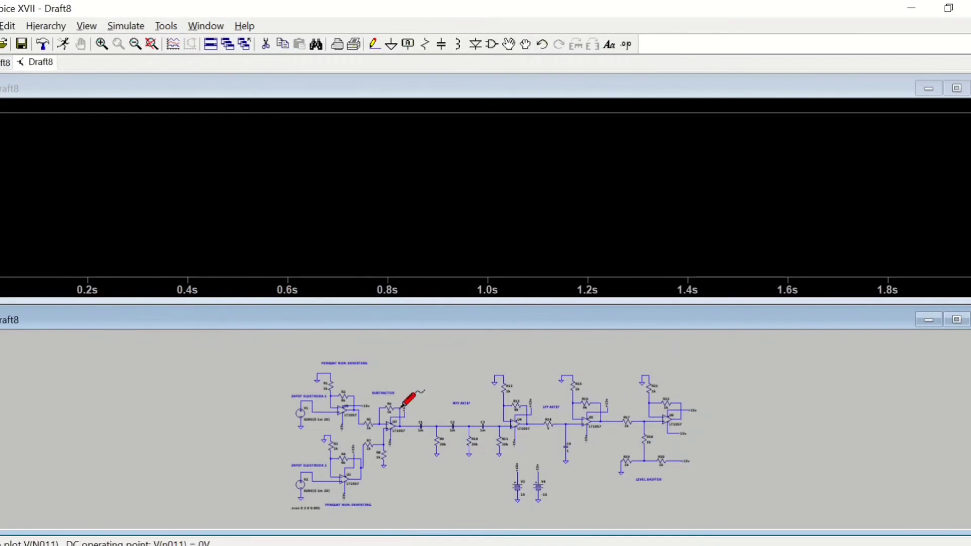
click(403, 404)
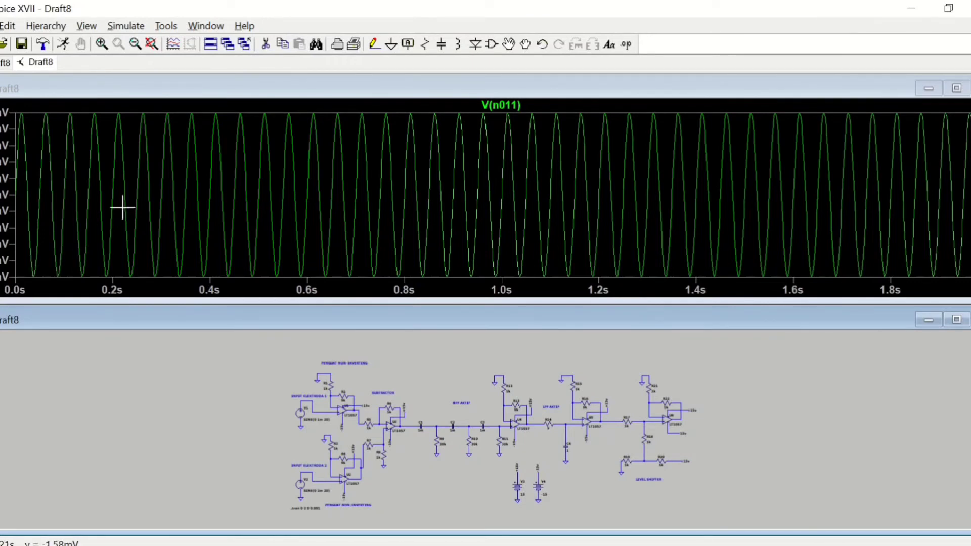
right_click(345, 194)
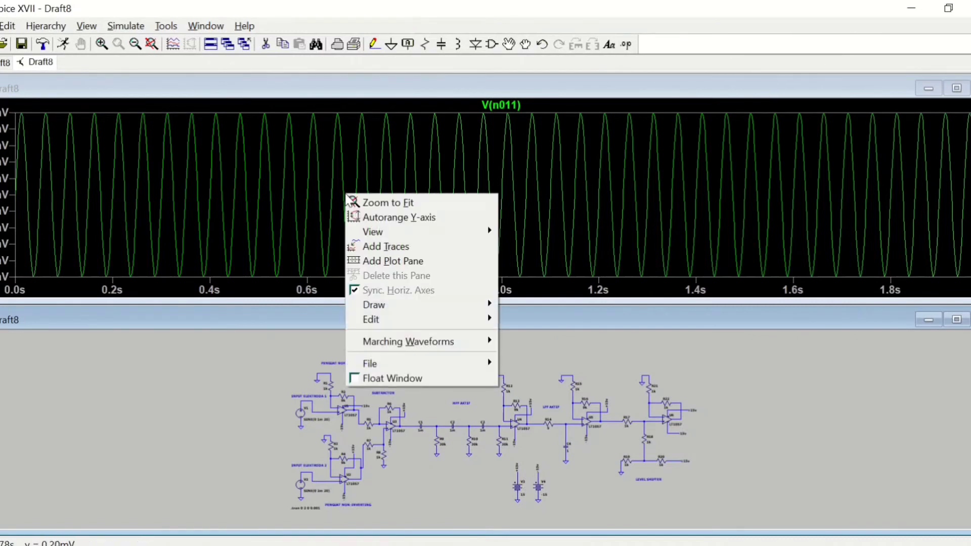
click(388, 262)
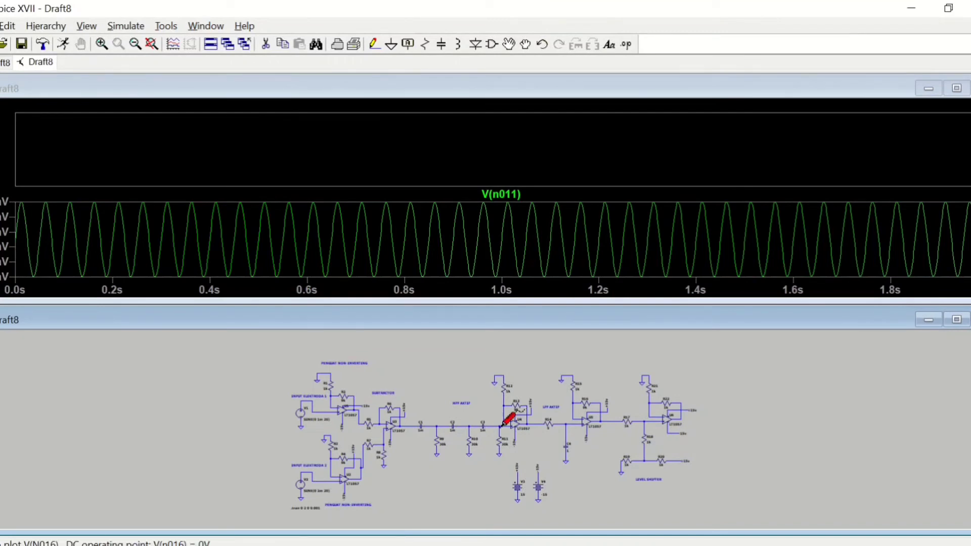
click(502, 424)
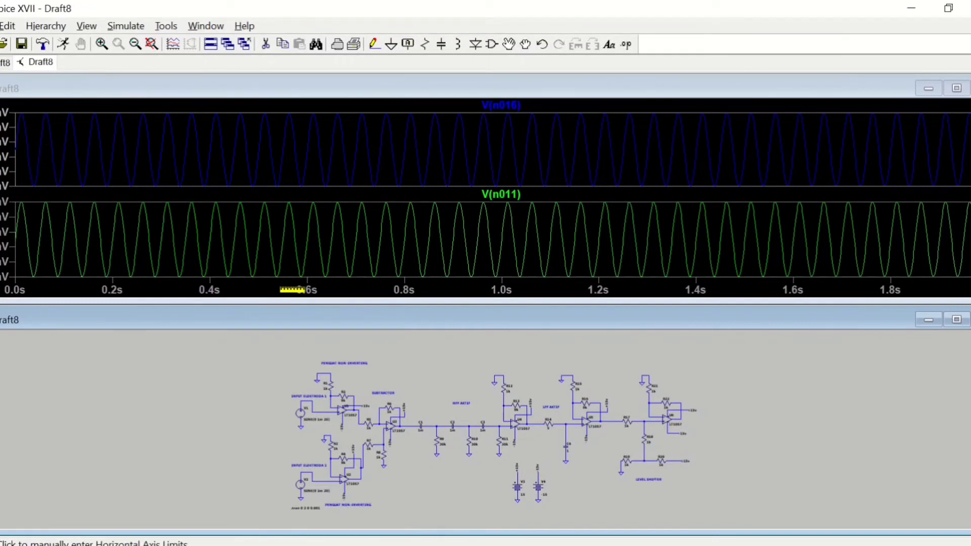
Plot the output of op-amp U4 in the upper pane
click(446, 143)
click(852, 431)
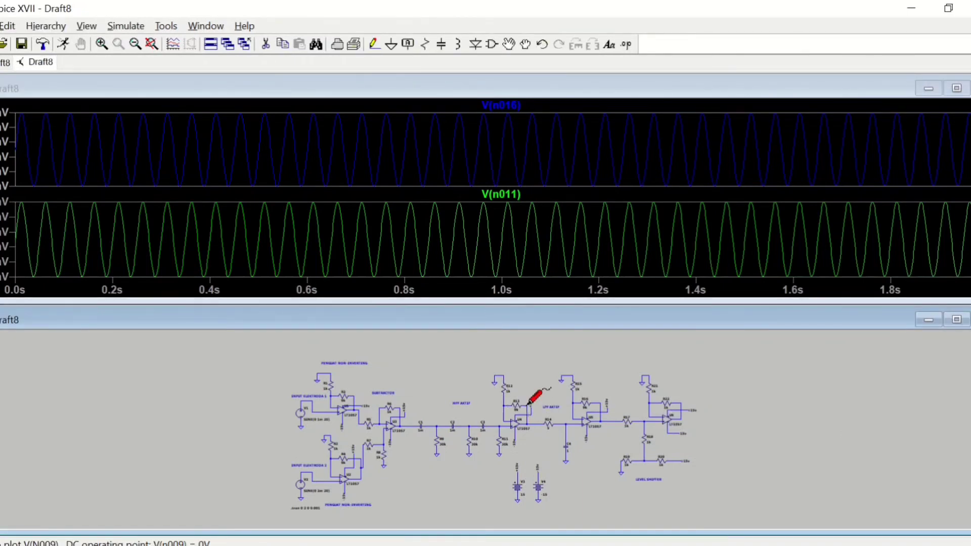
click(528, 403)
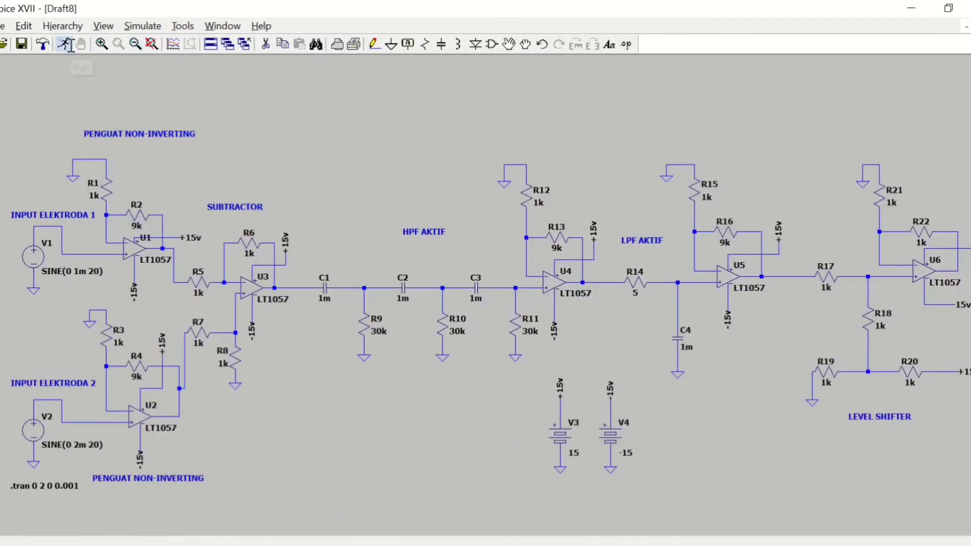
Rerun the simulation and plot the low-pass filter node at C4, then replace it with the output of U5
click(63, 44)
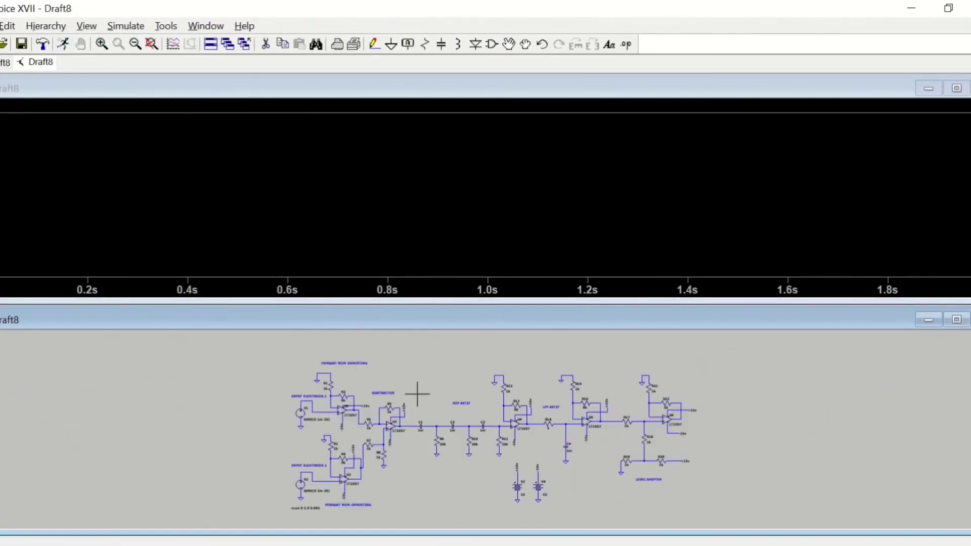
click(567, 424)
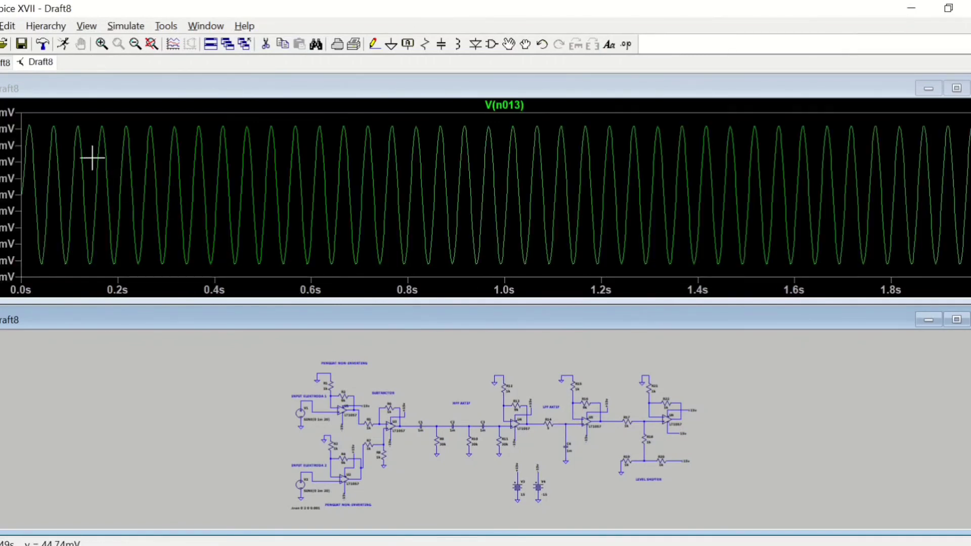
click(601, 403)
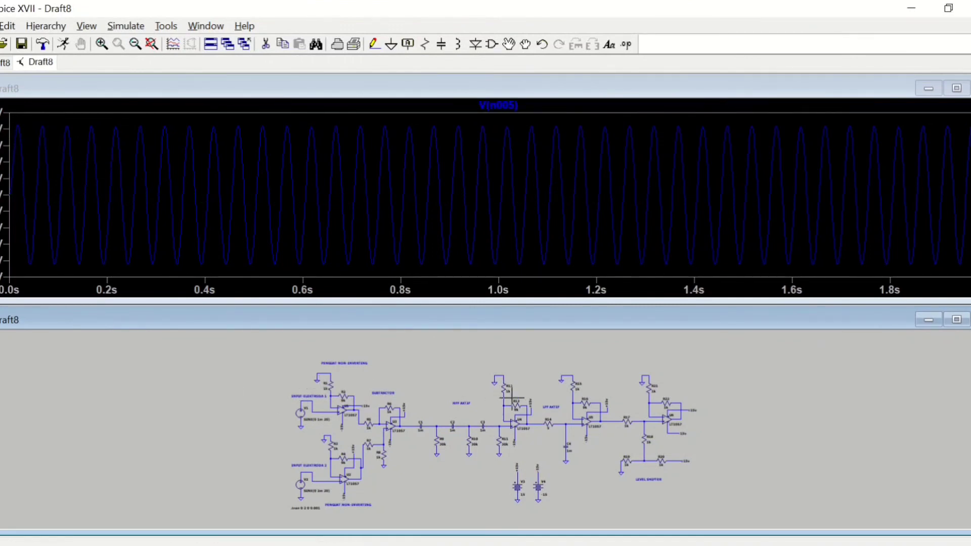
Plot only the level shifter node at U6's input, and plot U6's output in an added second pane
click(646, 420)
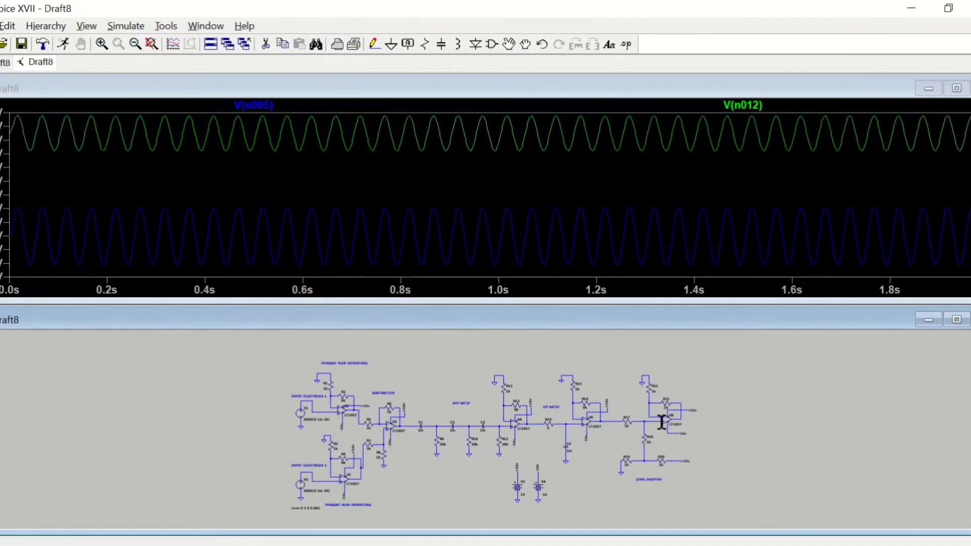
click(646, 420)
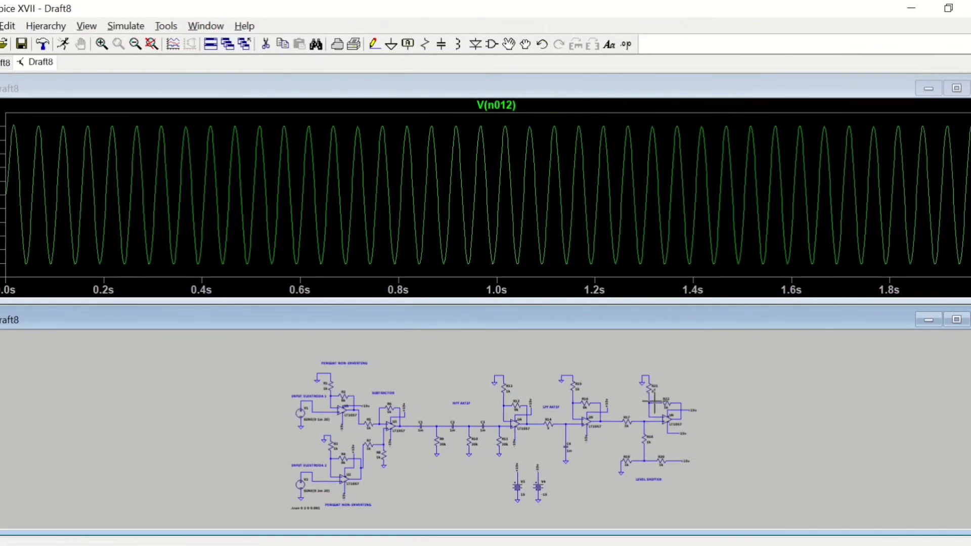
right_click(496, 178)
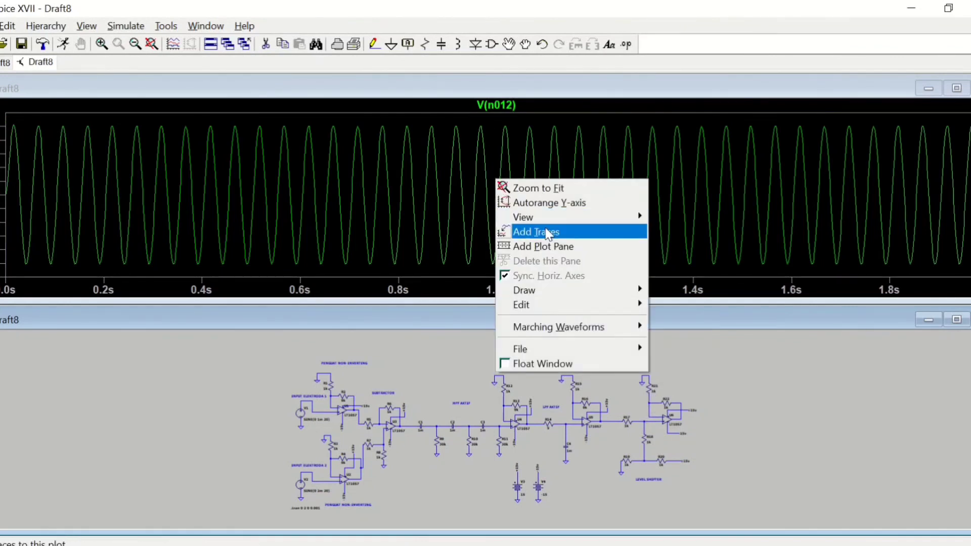
click(561, 248)
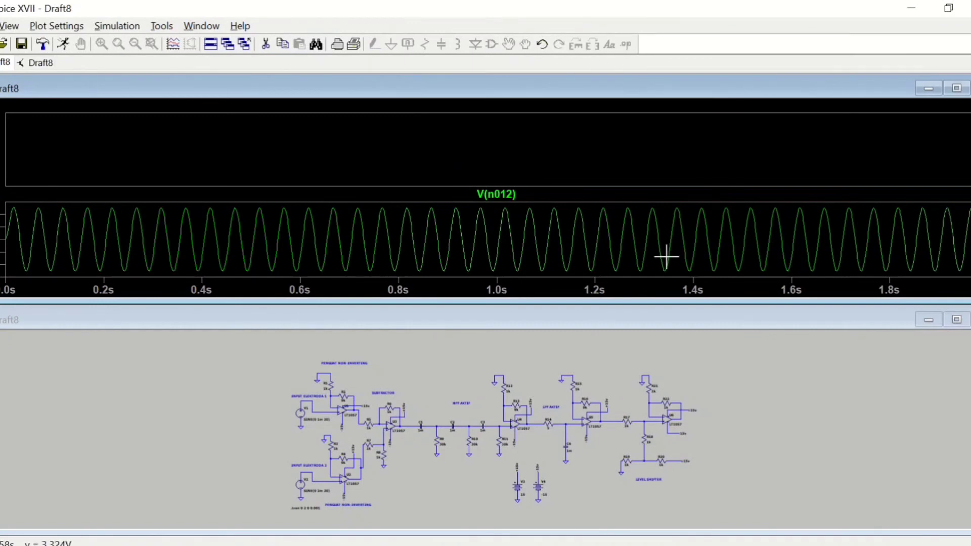
click(826, 391)
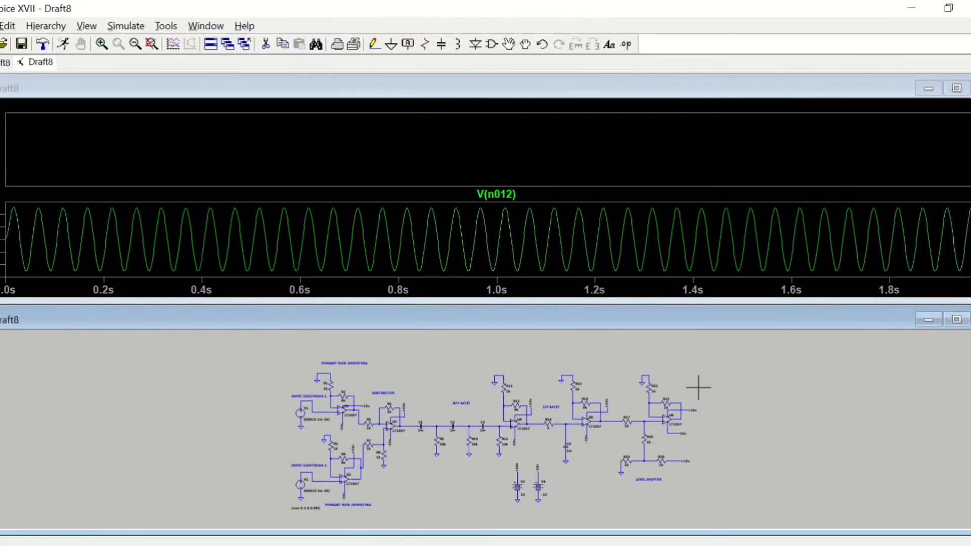
click(680, 417)
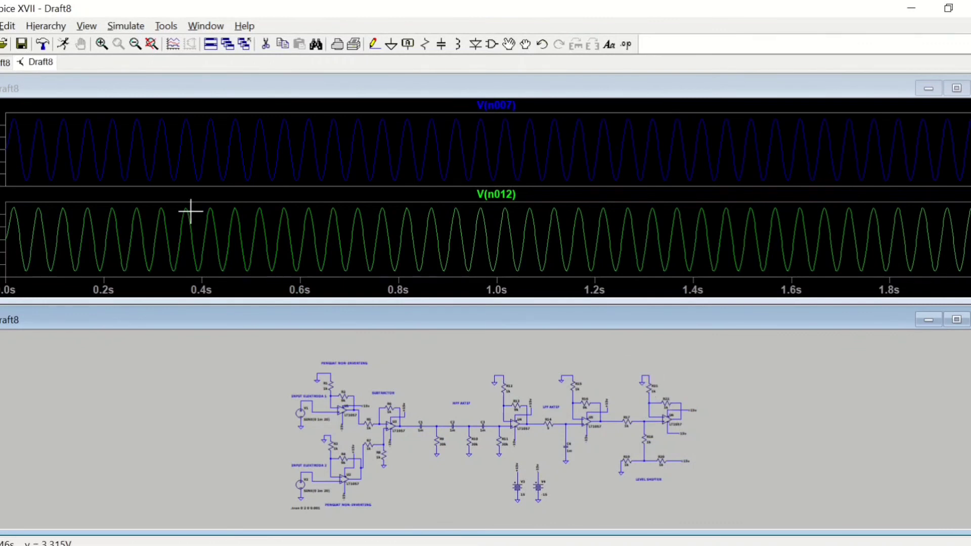